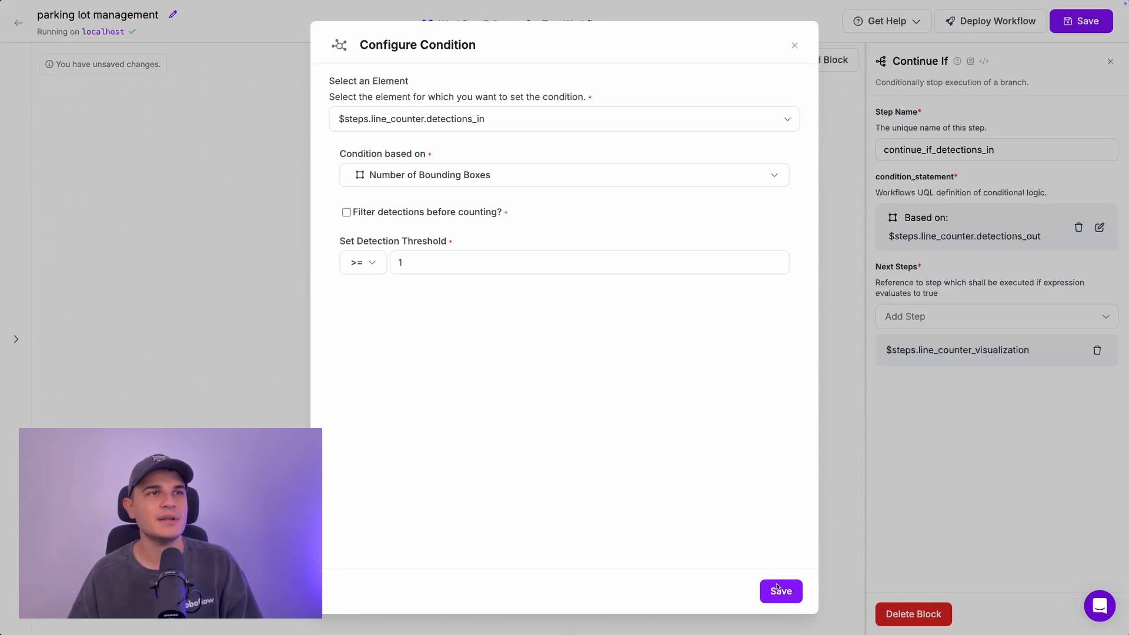
Step: Save the detections_in condition, drop the visualization next step, and add a 20×20 Detection Offset named detection_offset_detections_in
left_click(777, 587)
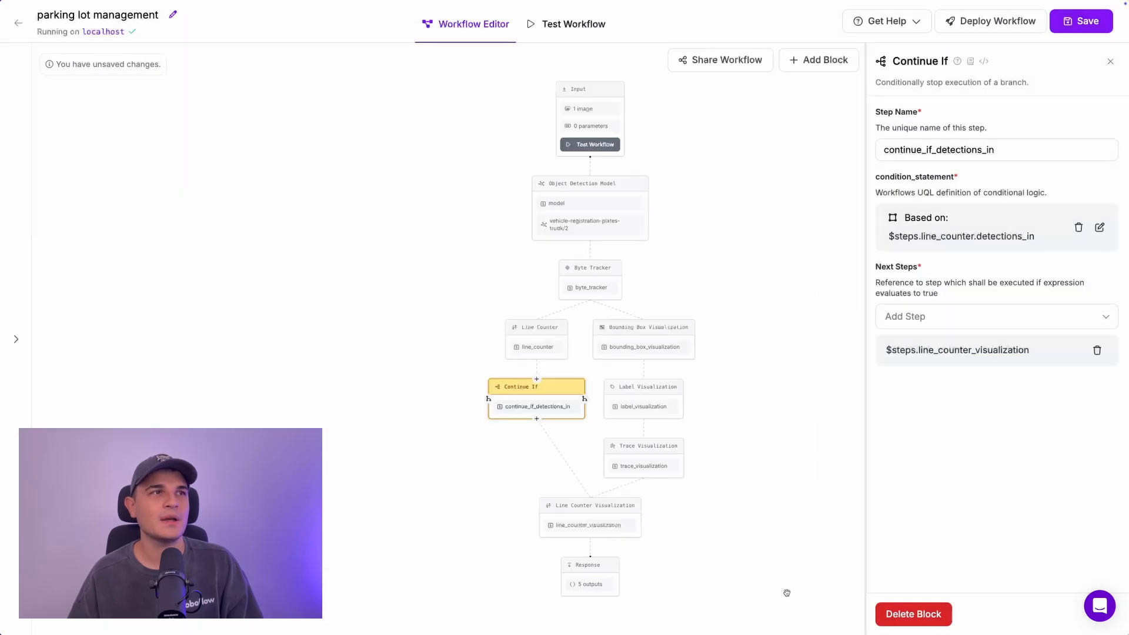
left_click(1098, 351)
left_click(534, 540)
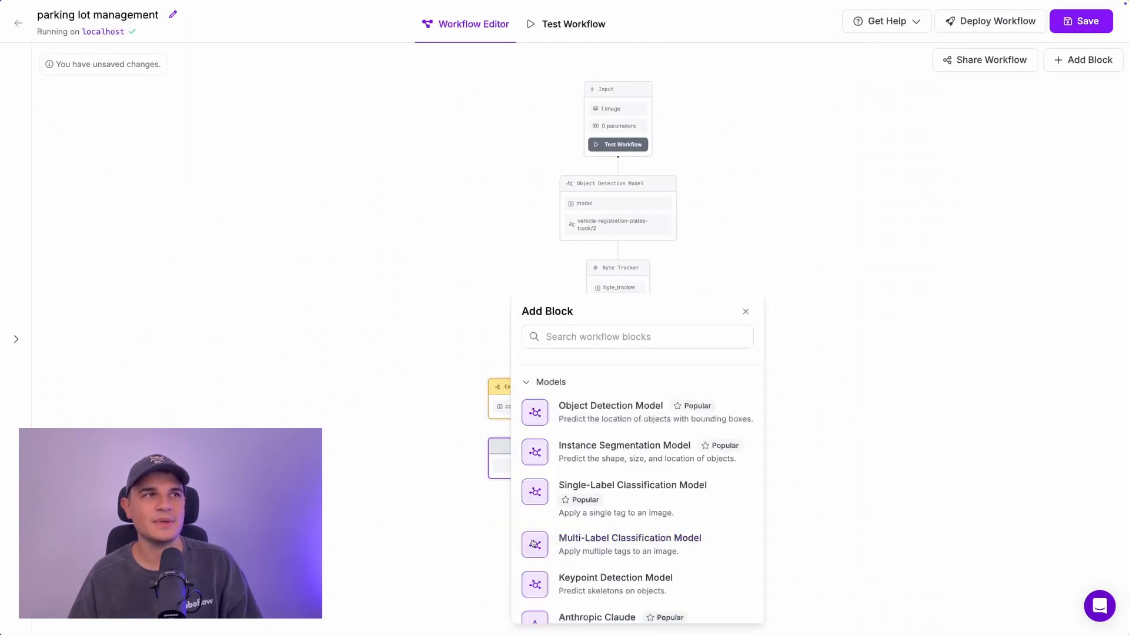
type("pad")
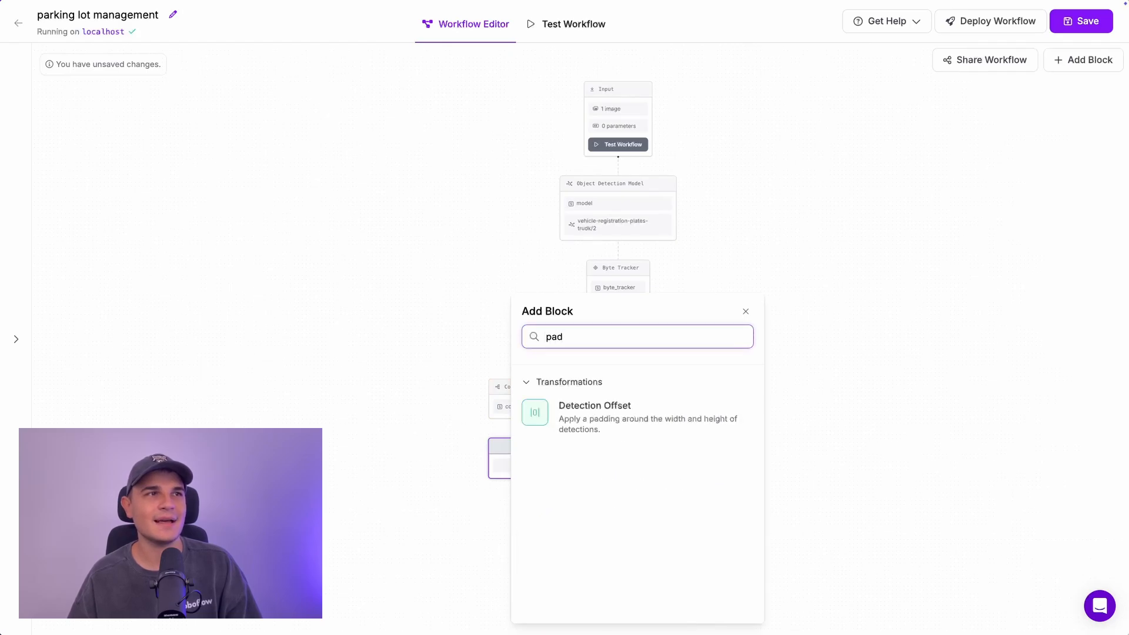
left_click(593, 426)
left_click(1081, 282)
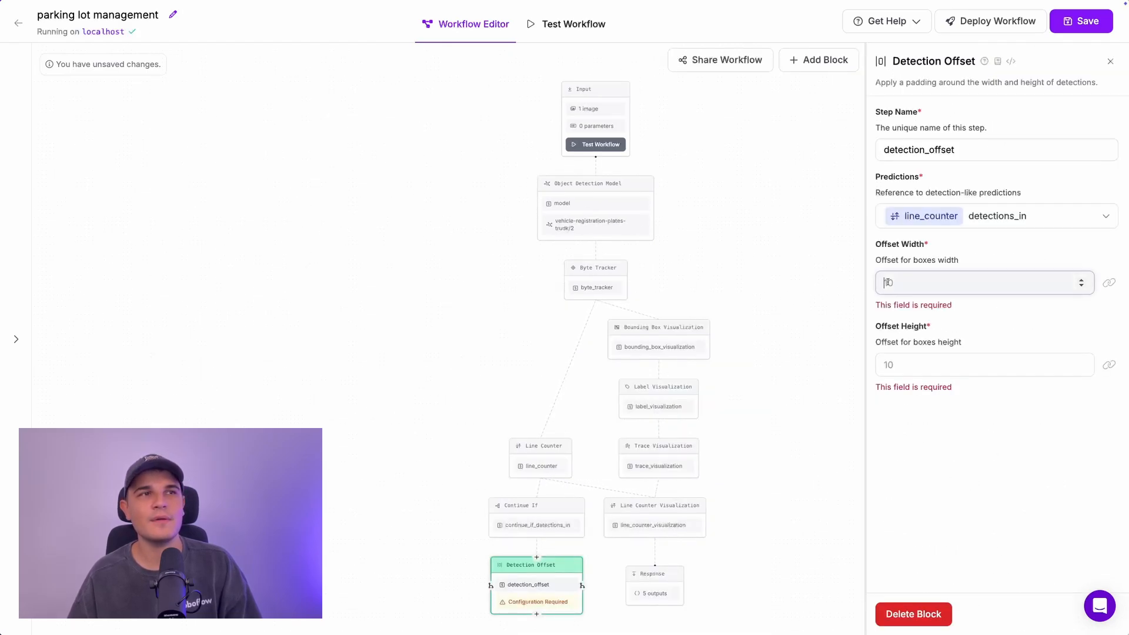
type("20")
key("Tab")
type("20")
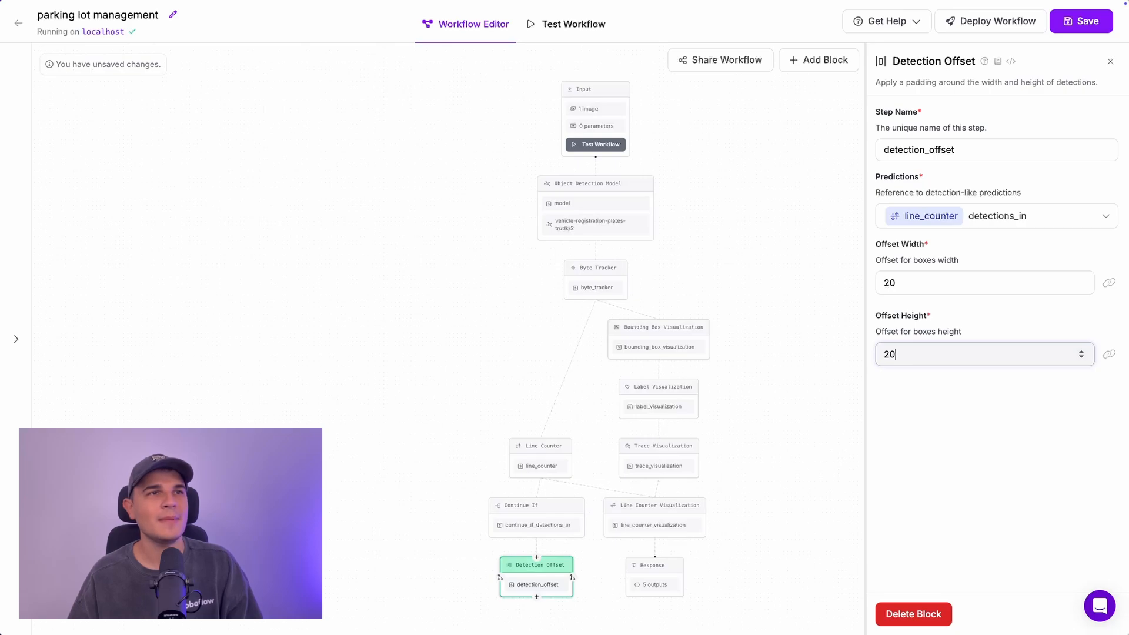
left_click(986, 148)
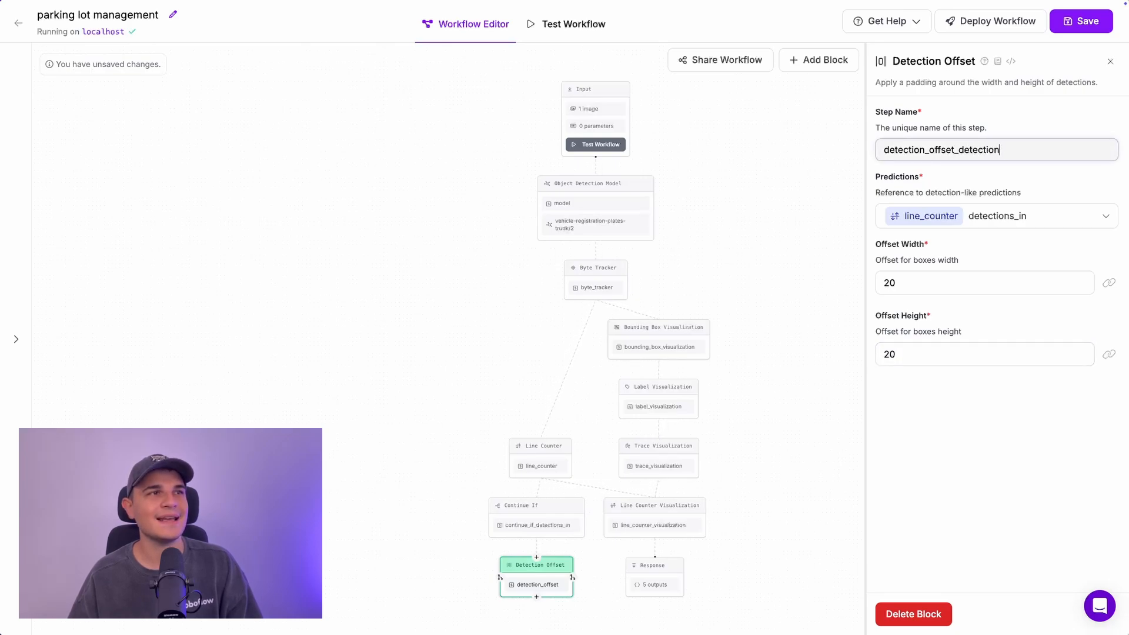
left_click(979, 446)
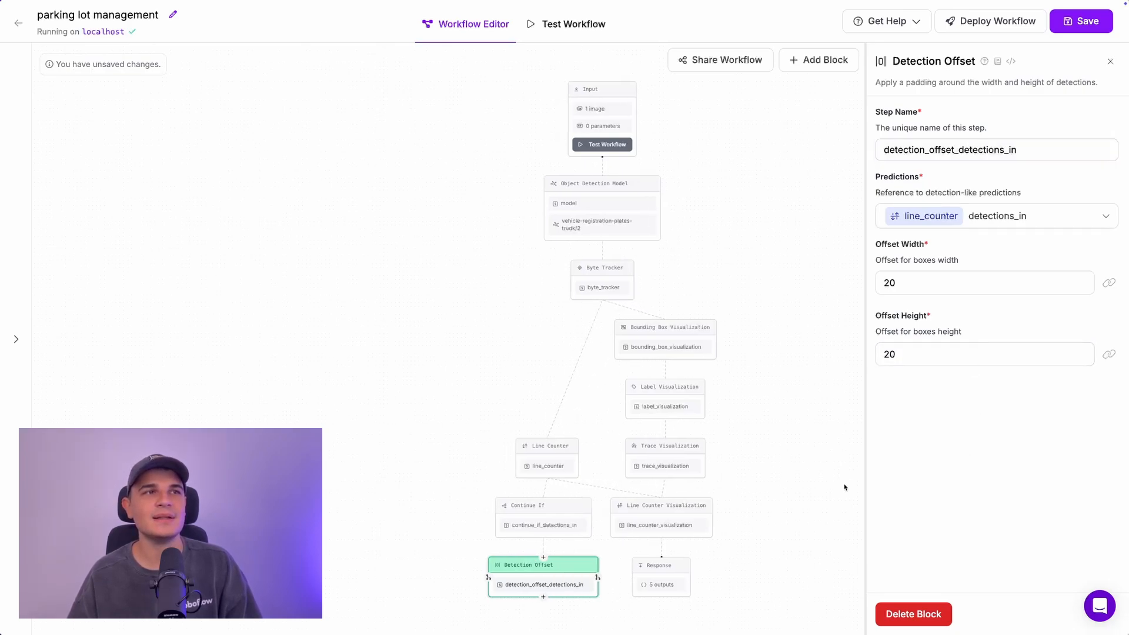
Step: Add a Dynamic Crop block named dynamic_crop_detections_in that crops the input image
left_click(543, 598)
type("crop")
left_click(565, 542)
left_click(965, 158)
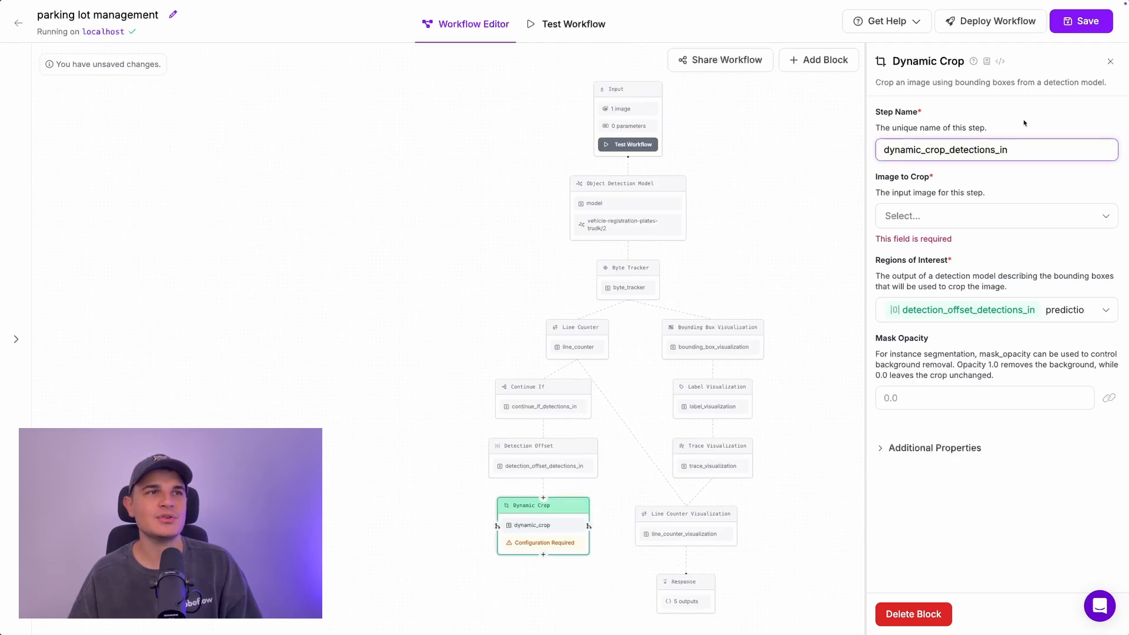
left_click(935, 218)
left_click(925, 366)
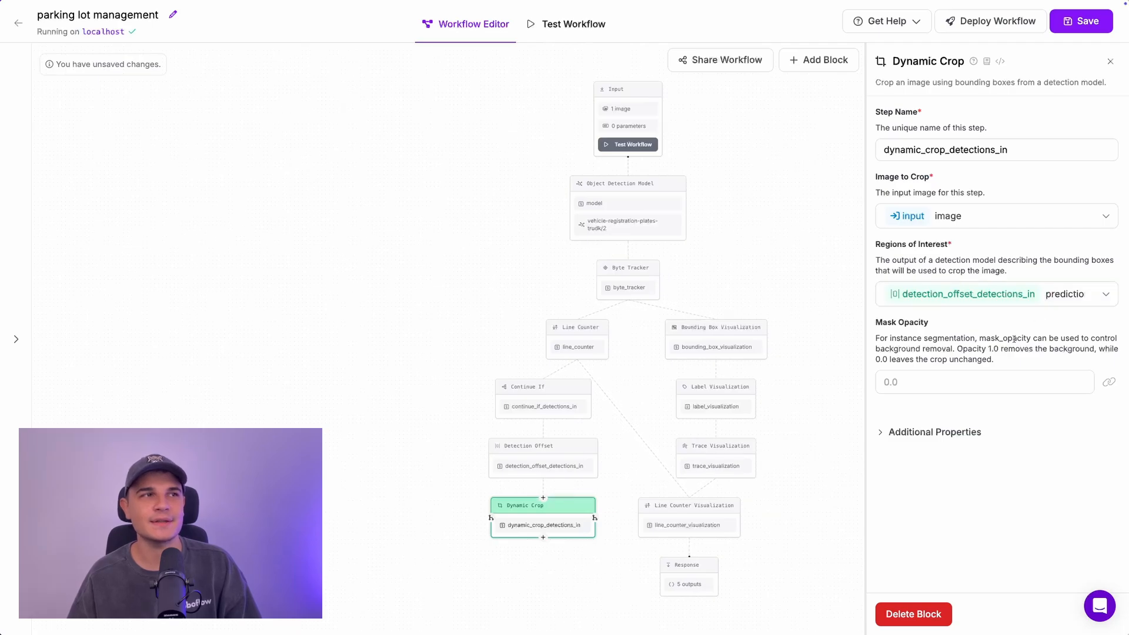
Step: Add an OpenAI block after the crop with the read-text prompt and the OpenAI API key
left_click(541, 539)
type("open")
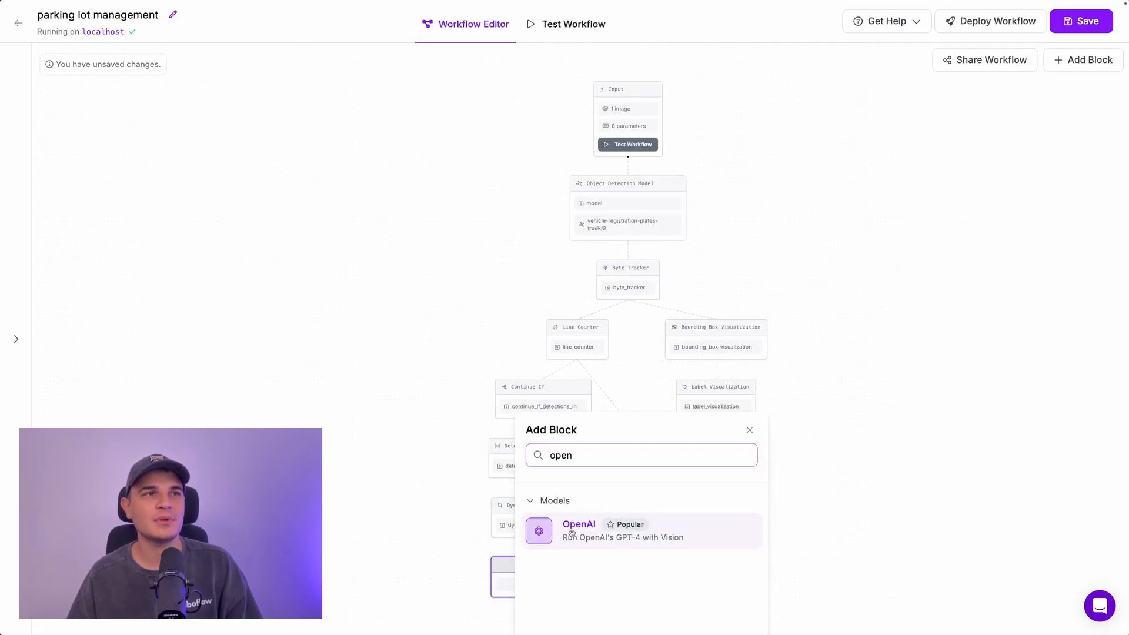
left_click(572, 534)
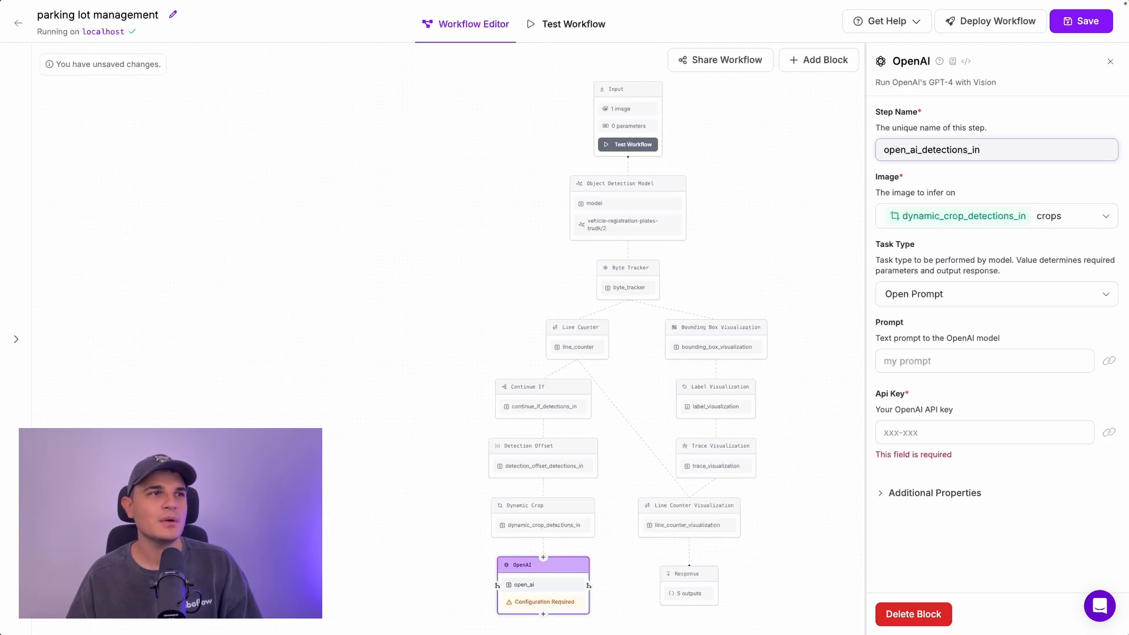
left_click(1016, 360)
type("read text from the image notalk;justgo")
left_click(924, 432)
key("ctrl+v")
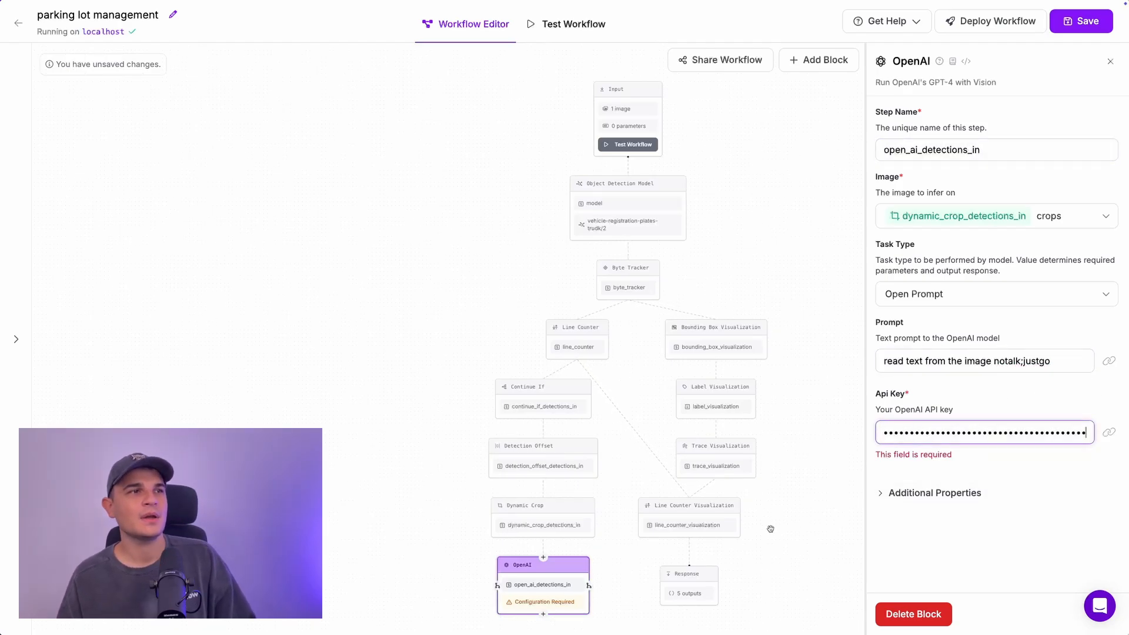
Step: Add a workflow response output whose value is open_ai_detections_in
scroll(768, 525, "down", 1)
left_click(699, 507)
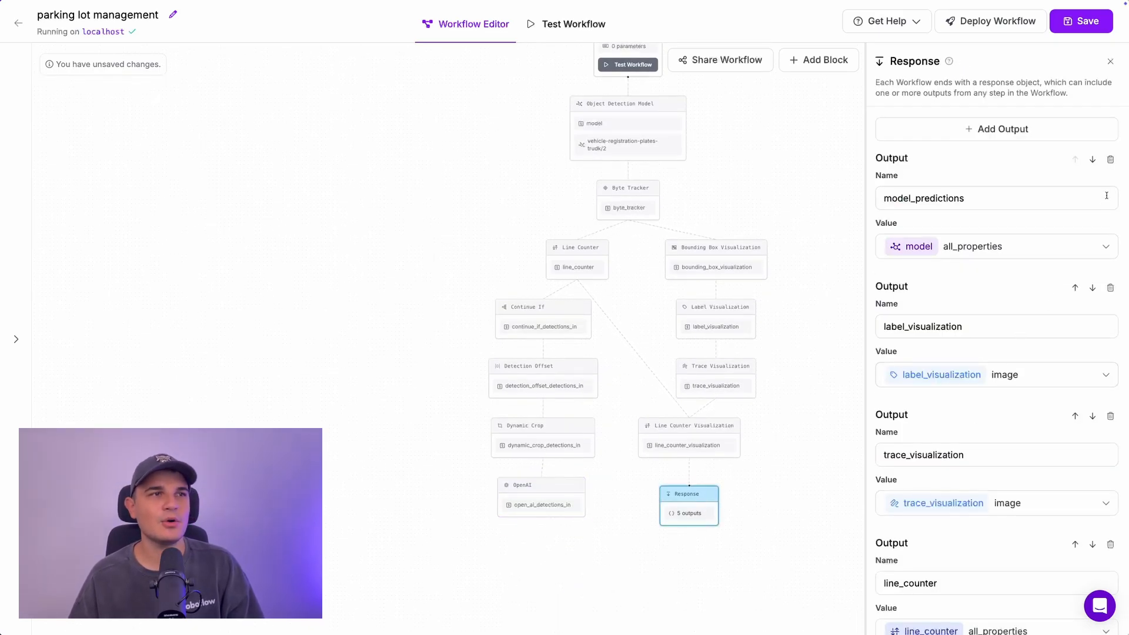
left_click(1013, 130)
left_click(932, 201)
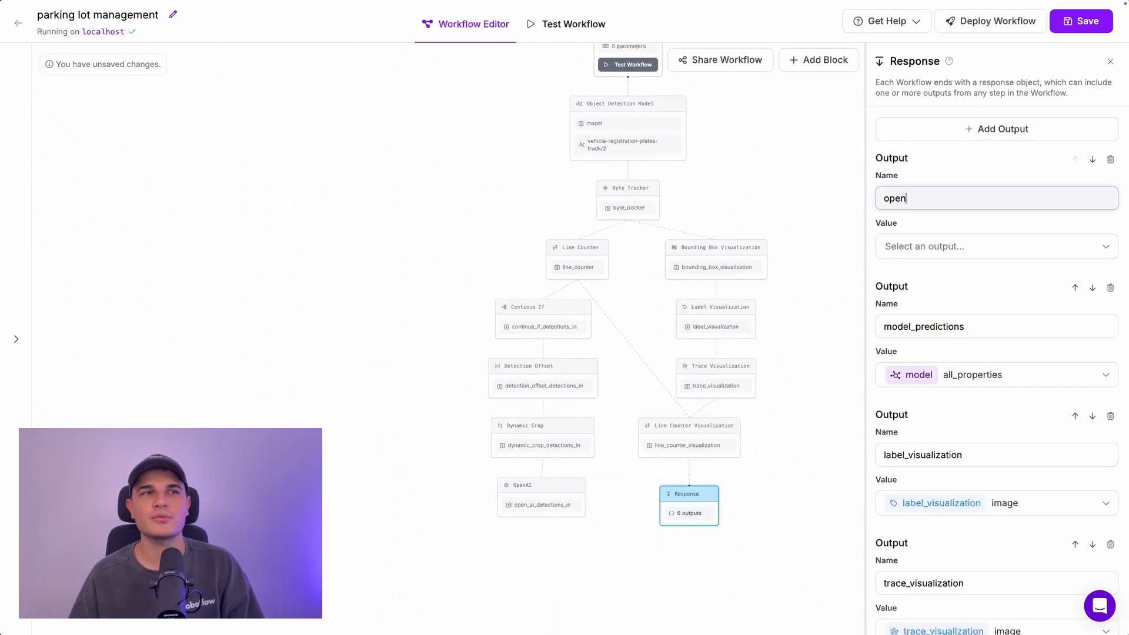
left_click(994, 246)
scroll(978, 369, "down", 5)
left_click(990, 389)
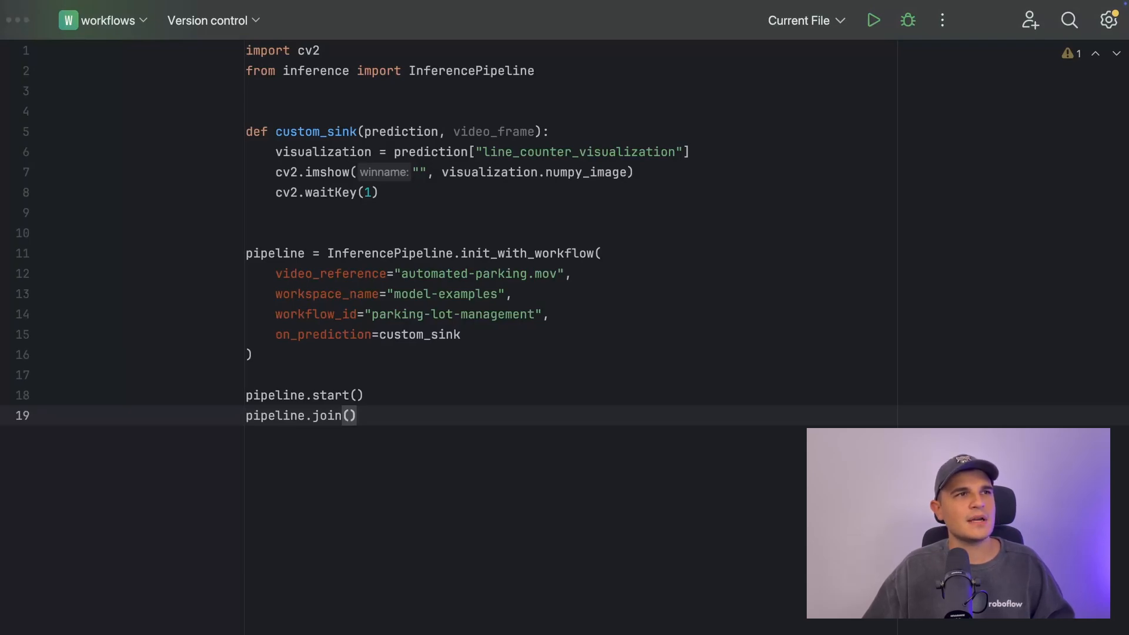
Step: Comment out the three visualization lines and add cars_in = prediction["open_ai_detections_in"]
left_click_drag(379, 192, 299, 153)
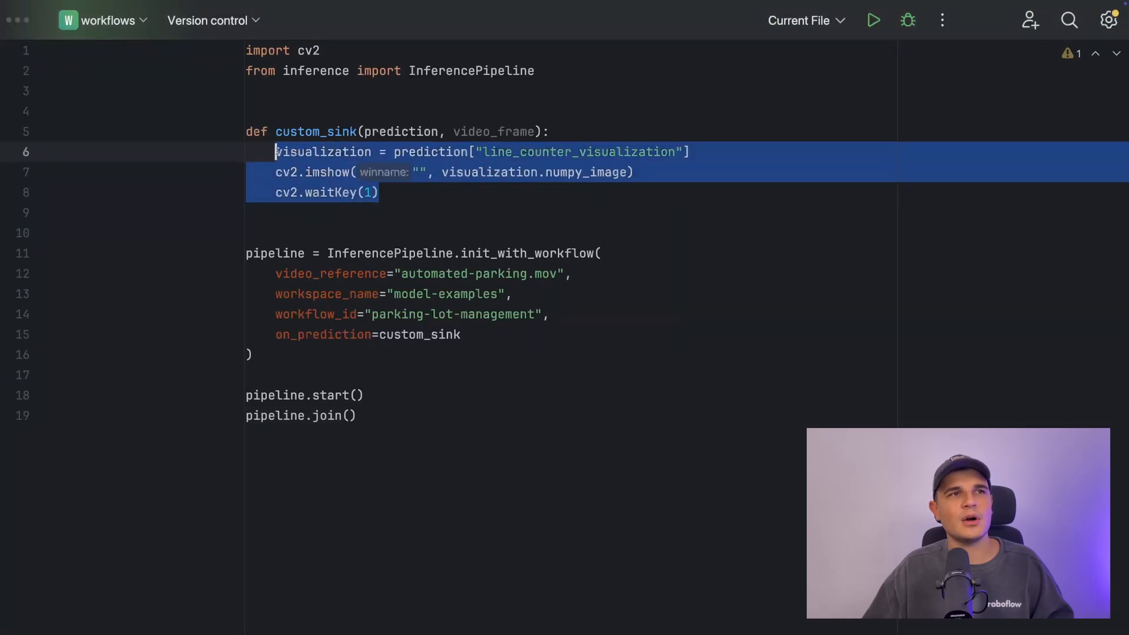
key("super+slash")
left_click(403, 193)
key("Return")
type("cars_in = pr")
key("Return")
type("[\"open_ai_detections_in")
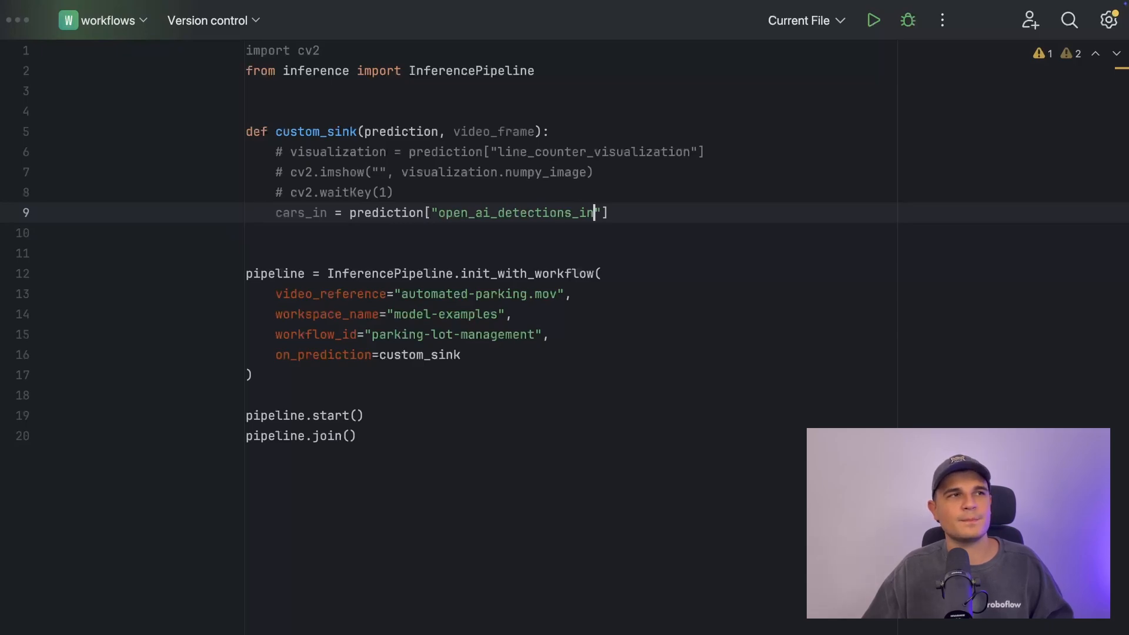
Step: Add an if cars_in: block that prints "cars in:" with cars_in
key("Return")
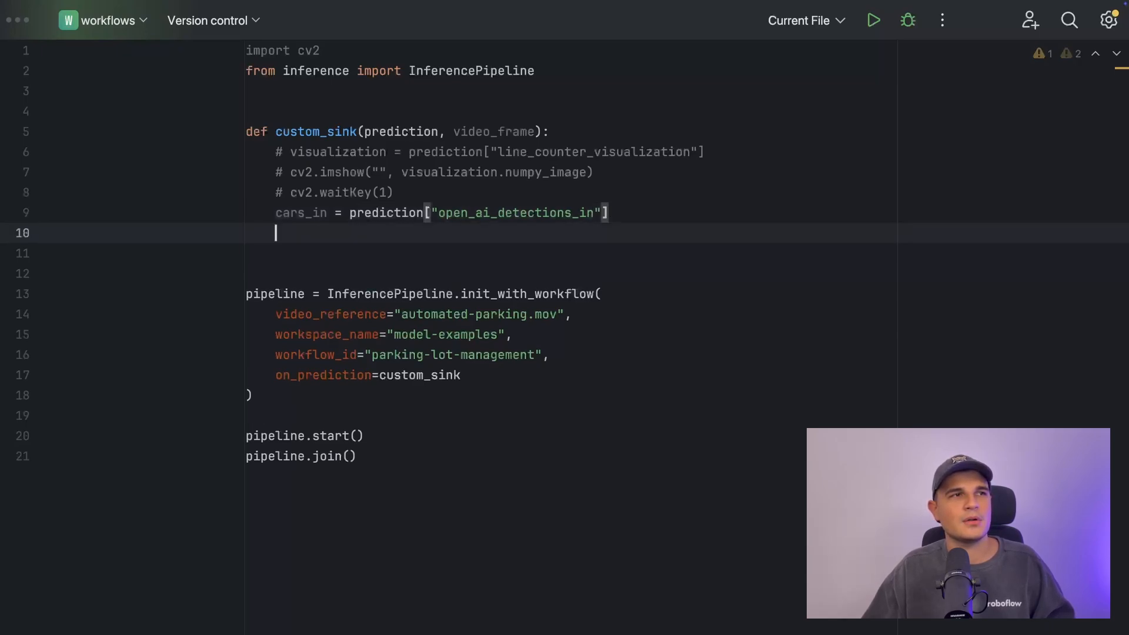
type("if cars_in")
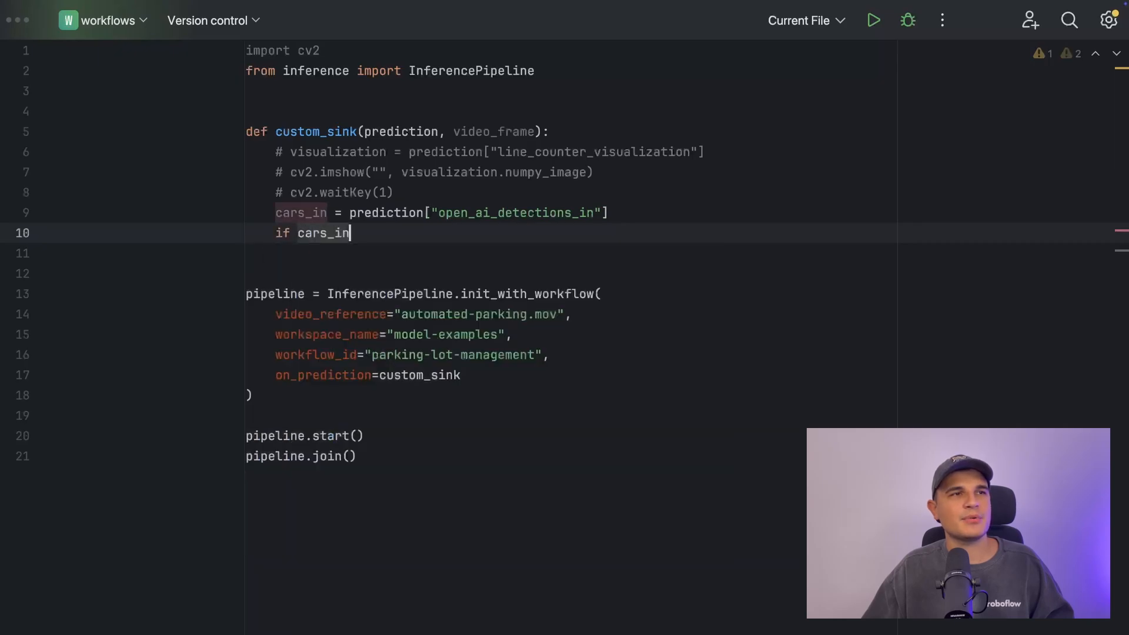
type(":")
key("Return")
type("print(\"ca")
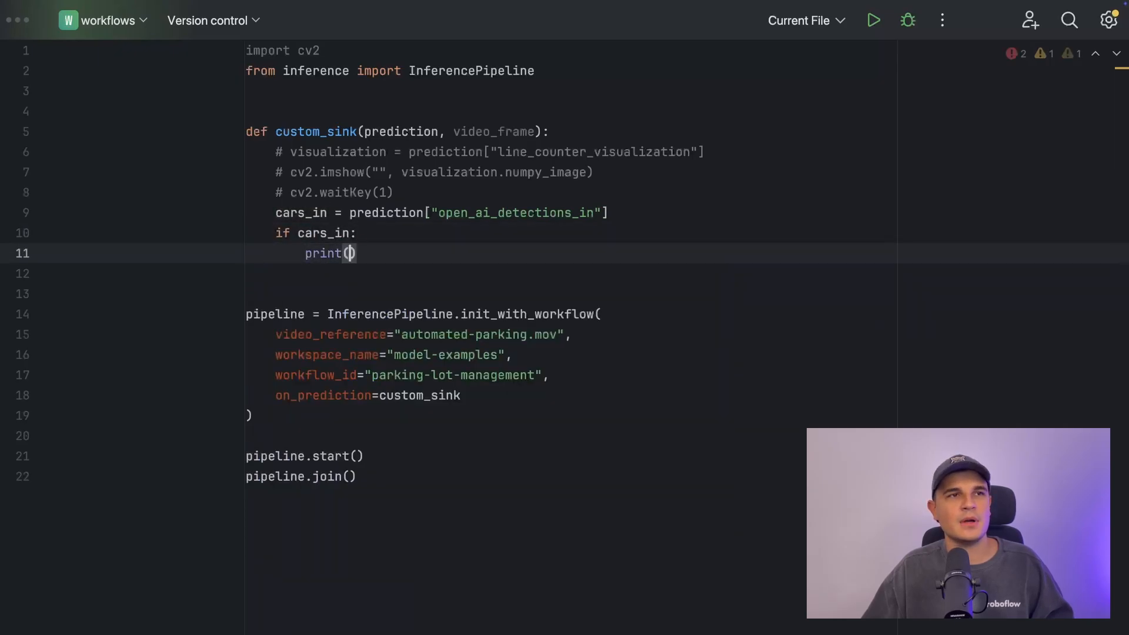
type("rs in")
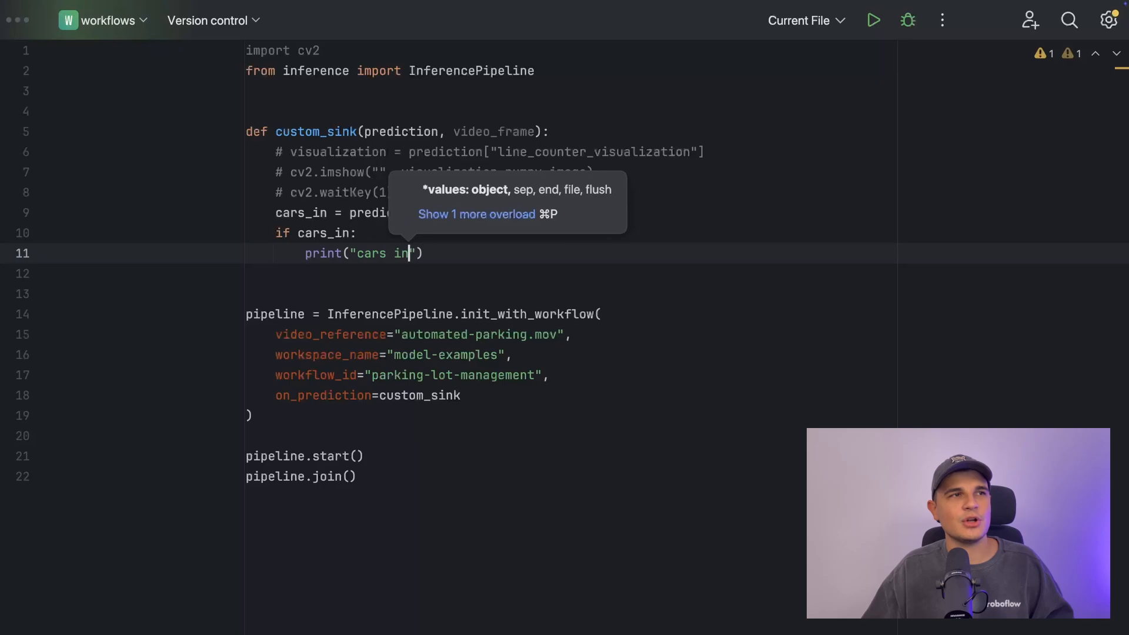
type(":\", ca")
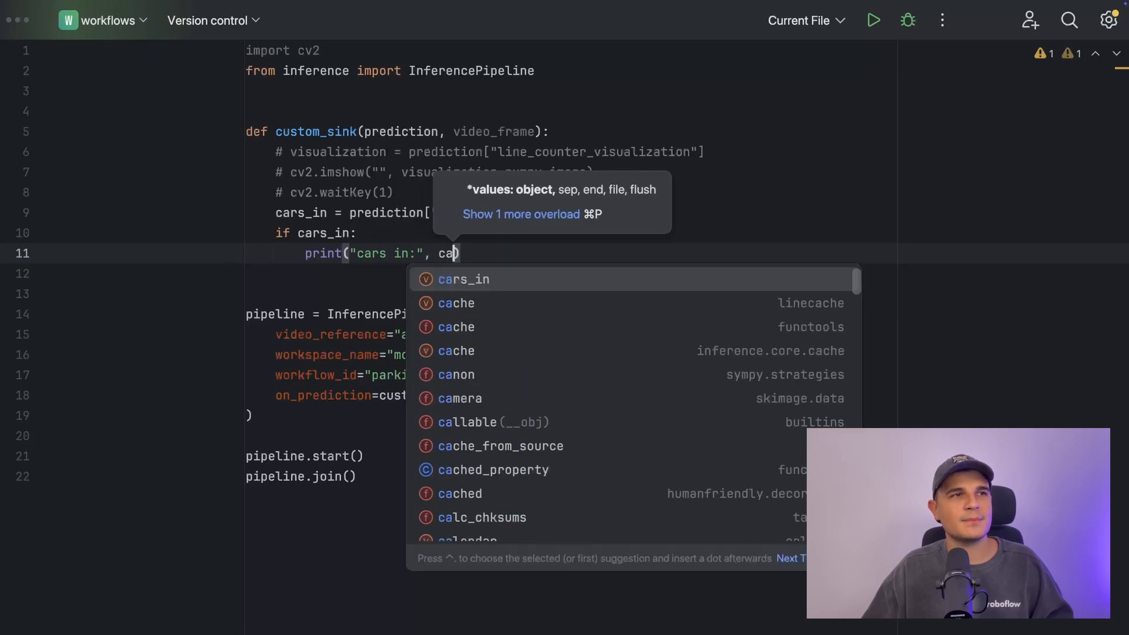
key("Return")
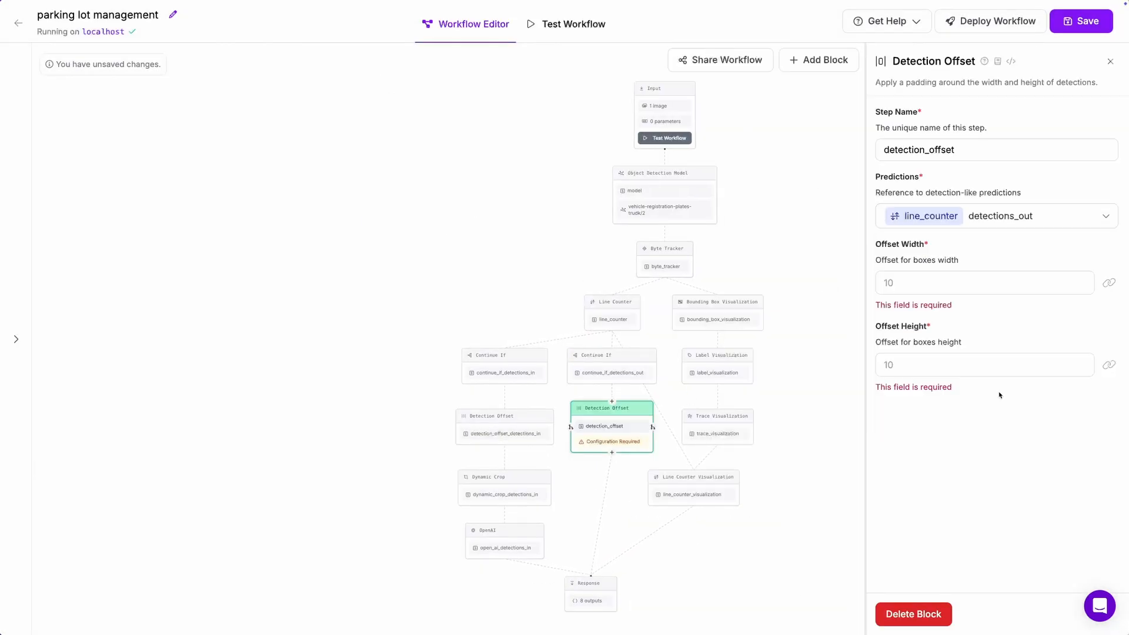
Step: Set a 20×20 offset and a dynamic_crop_detections_out crop of the input image over detection_offset_detections_out
type("20")
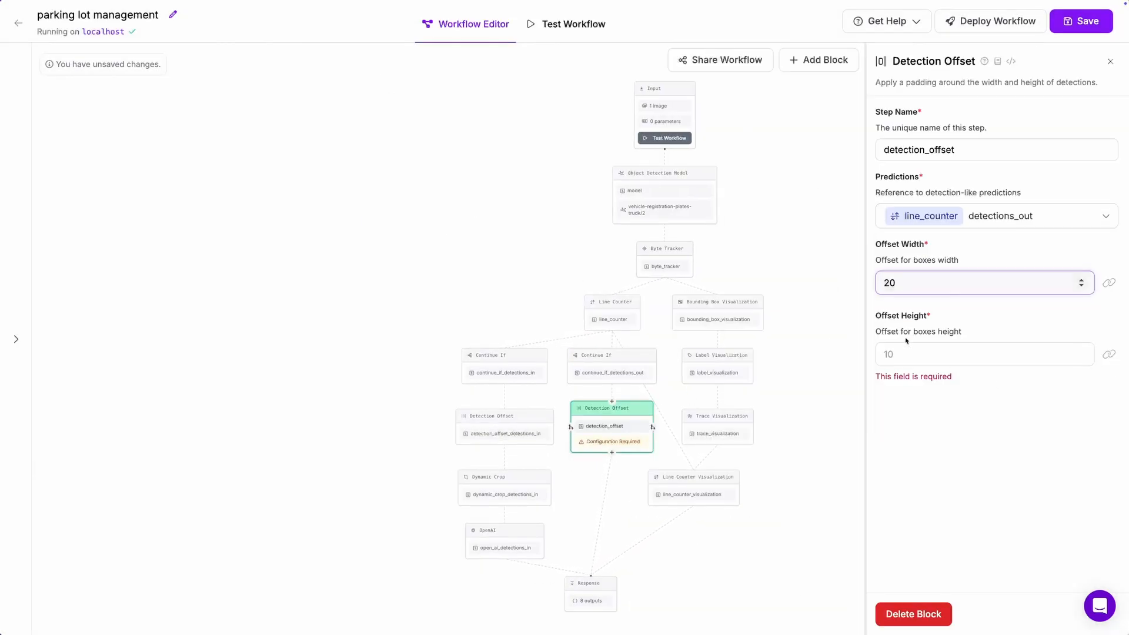
key("Tab")
type("20t")
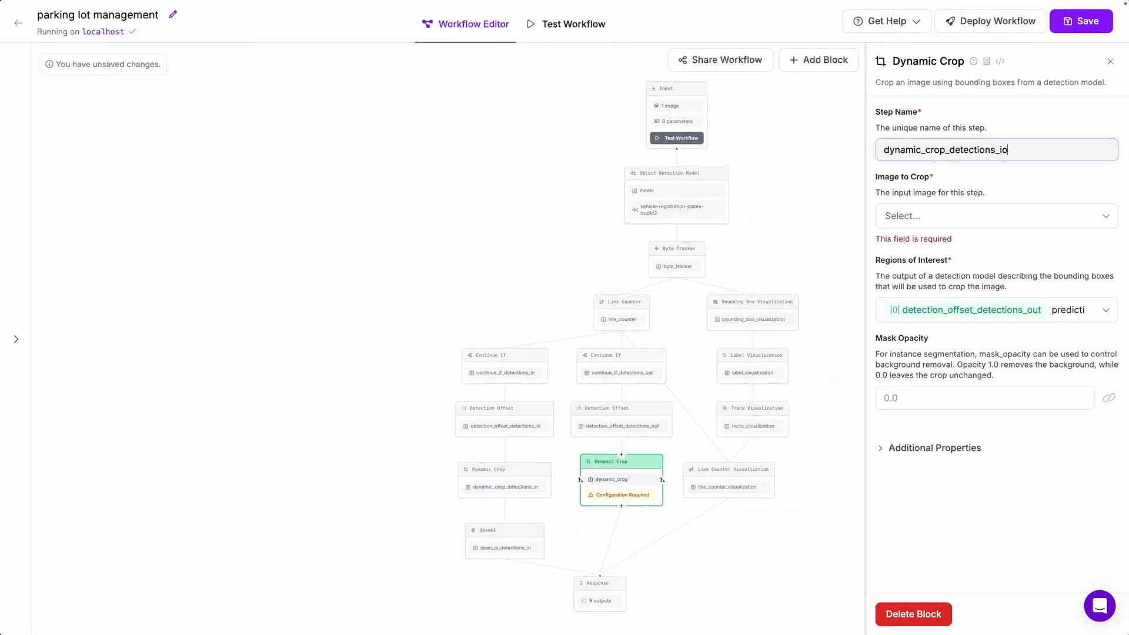
key("BackSpace")
key("BackSpace")
type("out")
left_click(949, 215)
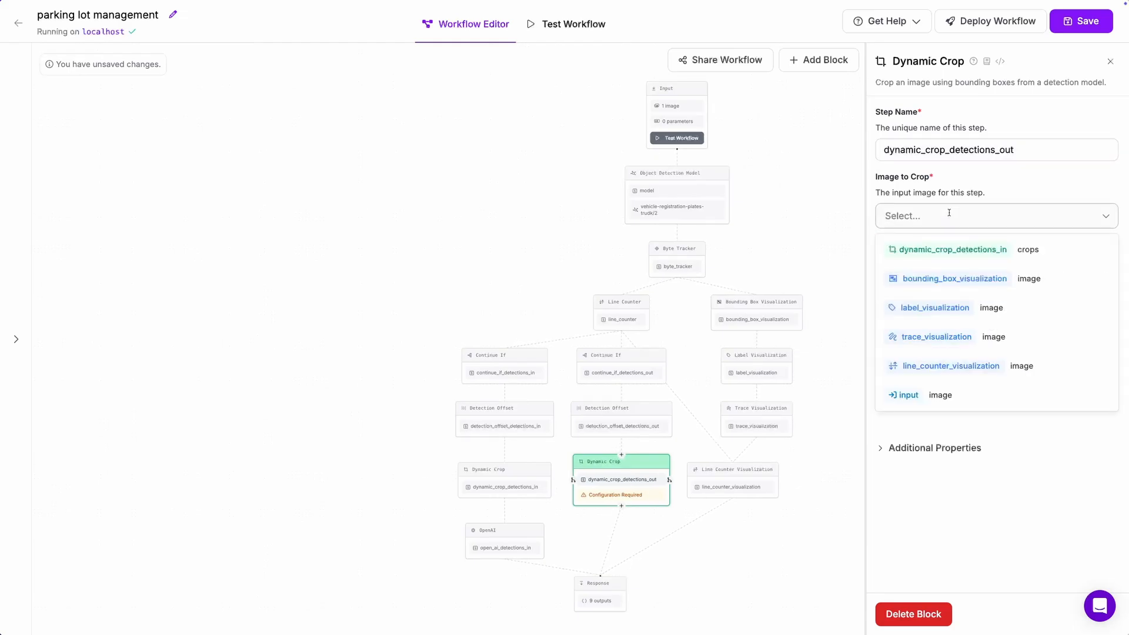
left_click(953, 393)
left_click(979, 295)
left_click(990, 487)
Step: Add an OpenAI block after the out crop with the read-text prompt and OpenAI API key
left_click(622, 490)
type("ope")
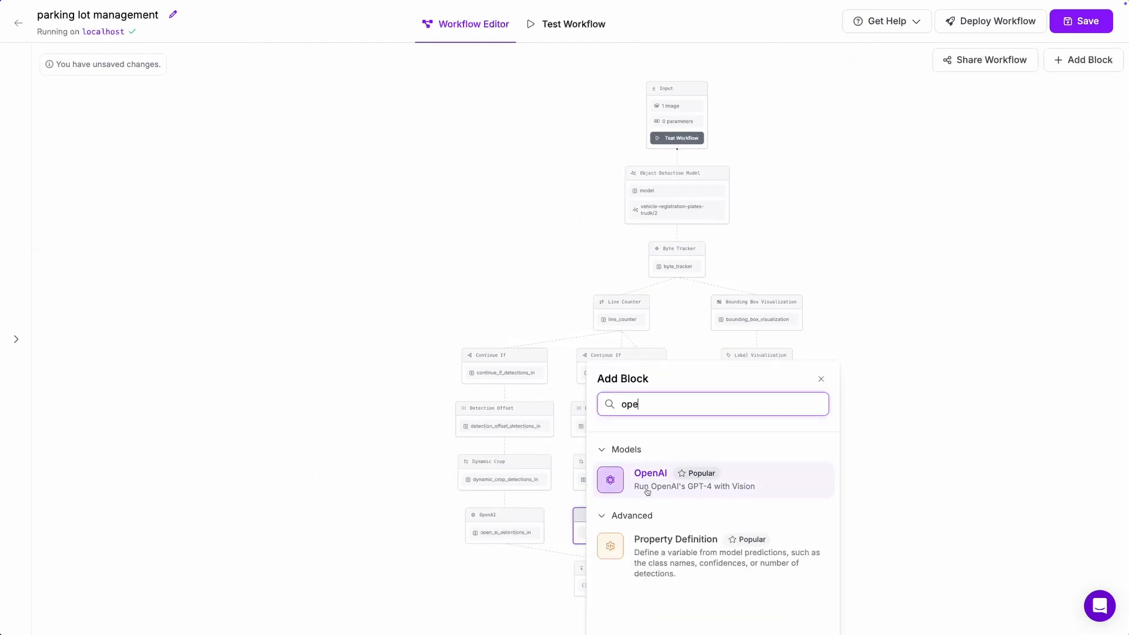
left_click(643, 481)
left_click(925, 361)
key("super+v")
left_click(970, 433)
key("super+v")
left_click(729, 553)
left_click(603, 583)
scroll(947, 449, "down", 5)
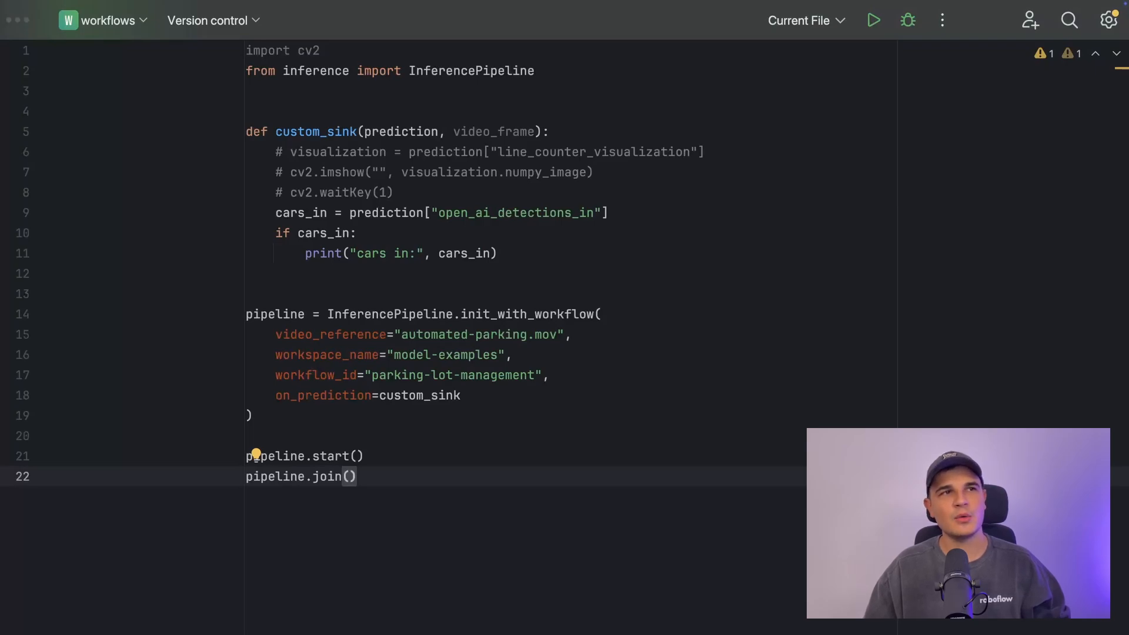
Step: Duplicate the cars_in line as cars_out reading prediction["open_ai_detections_out"]
left_click_drag(615, 217, 293, 215)
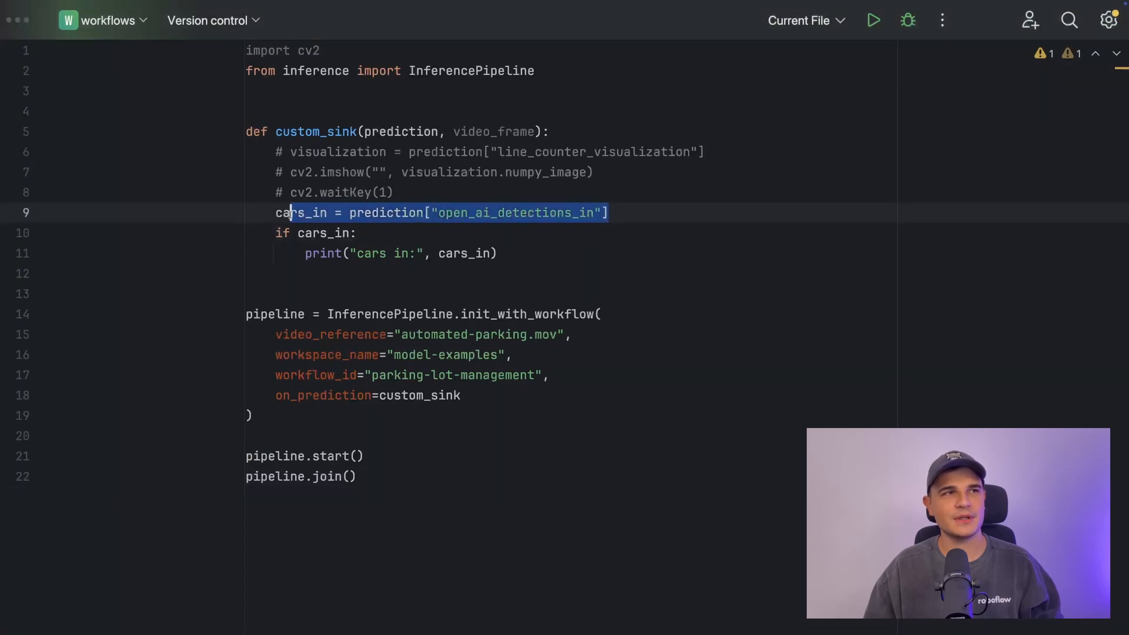
left_click(620, 212)
key("Return")
type("cars_in = prediction[\"open_ai_detections_in\"]")
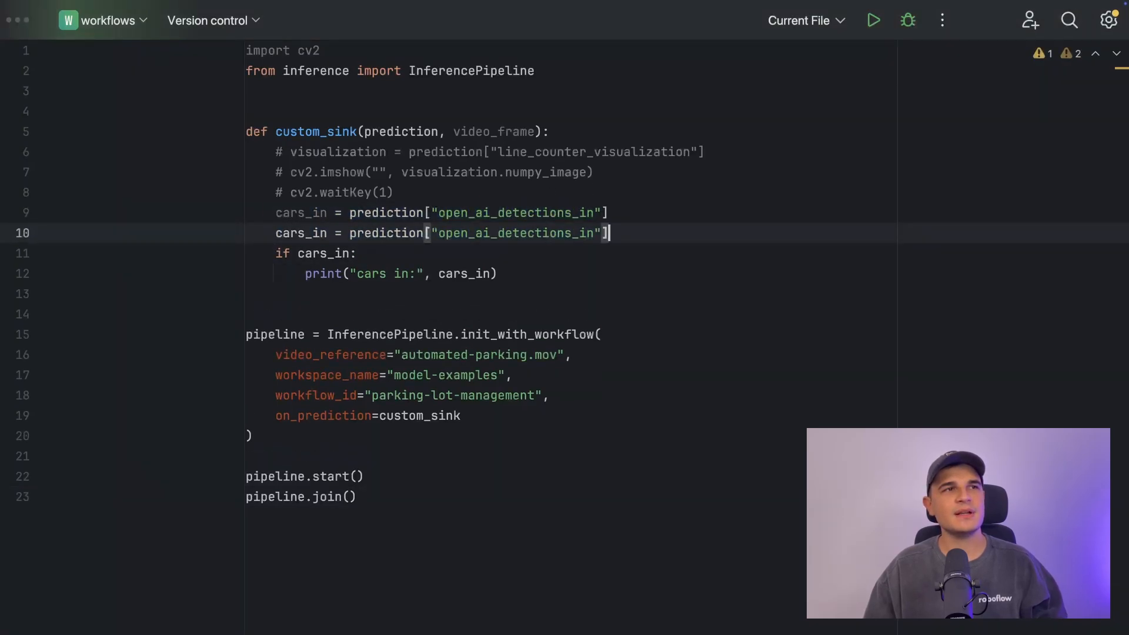
key("Left")
key("Left")
key("alt+Left")
key("alt+Left")
key("alt+Left")
key("alt+Left")
key("Left")
key("Left")
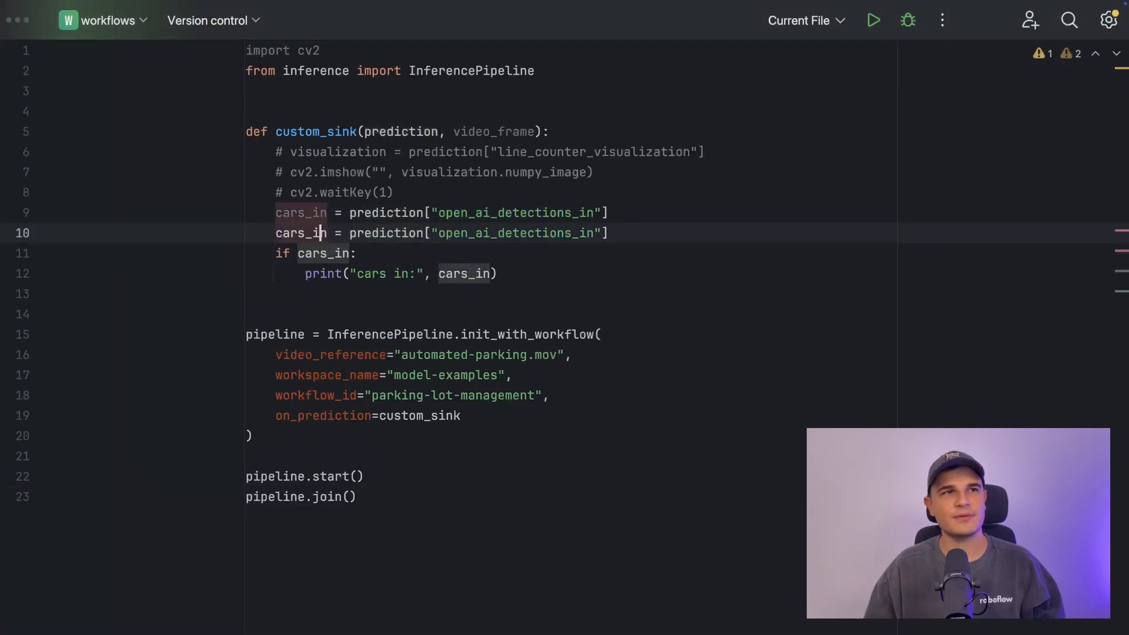
type("out")
key("alt+Right")
key("alt+Right")
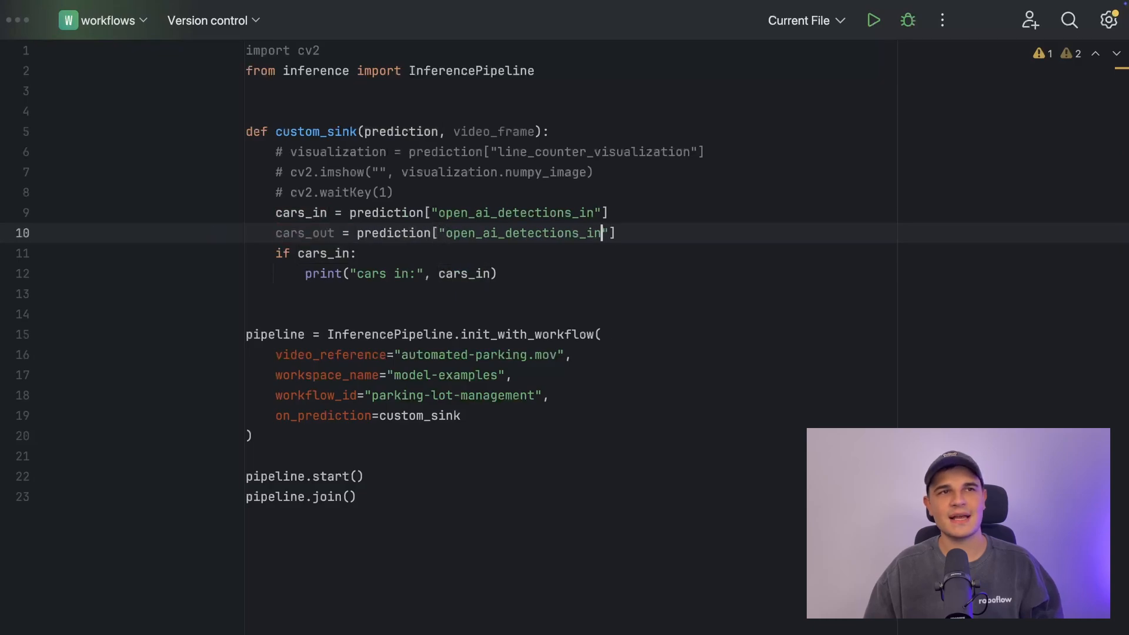
Step: Paste a copy of the if cars_in print block below the original
key("Down")
key("Down")
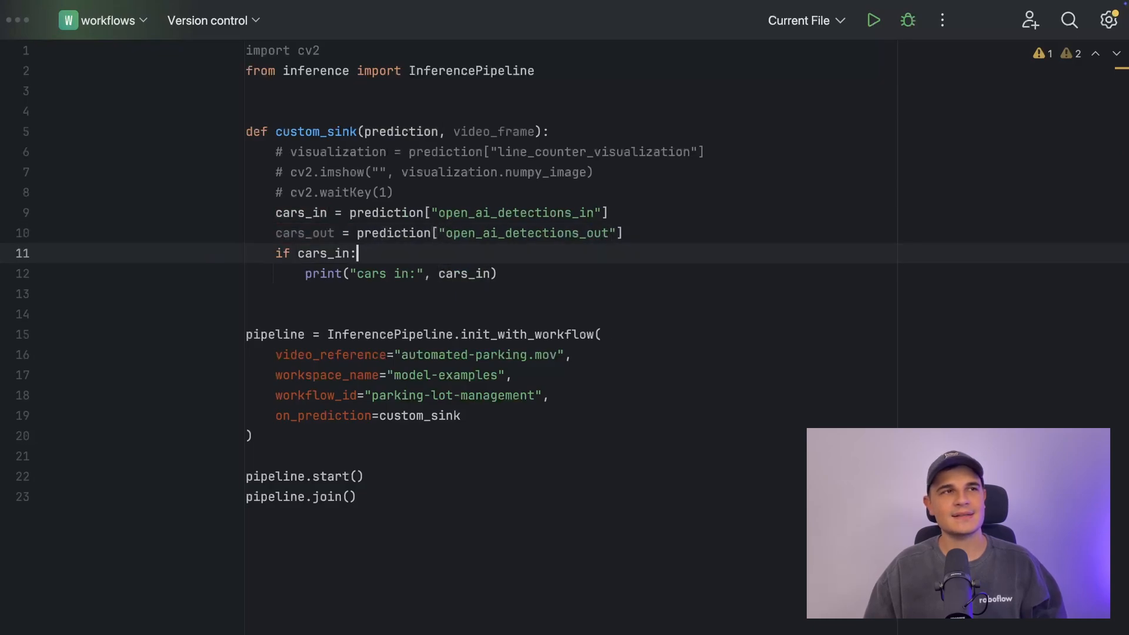
key("shift+Up")
key("ctrl+c")
key("alt+shift+Left")
key("alt+shift+Left")
key("alt+shift+Left")
key("alt+shift+Left")
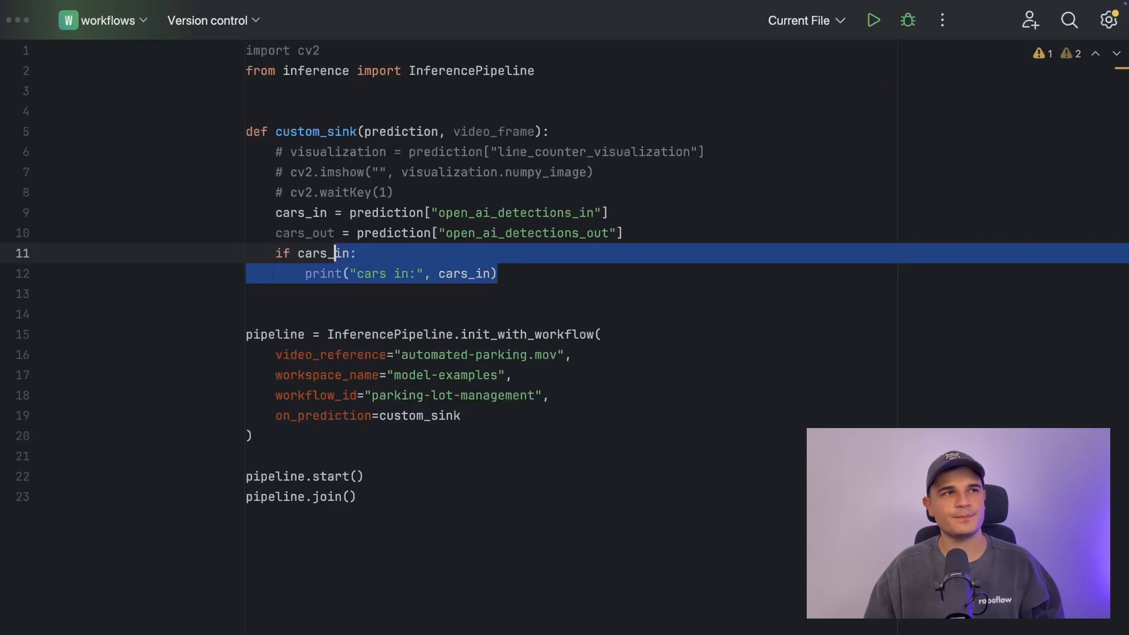
key("Right")
key("Return")
key("BackSpace")
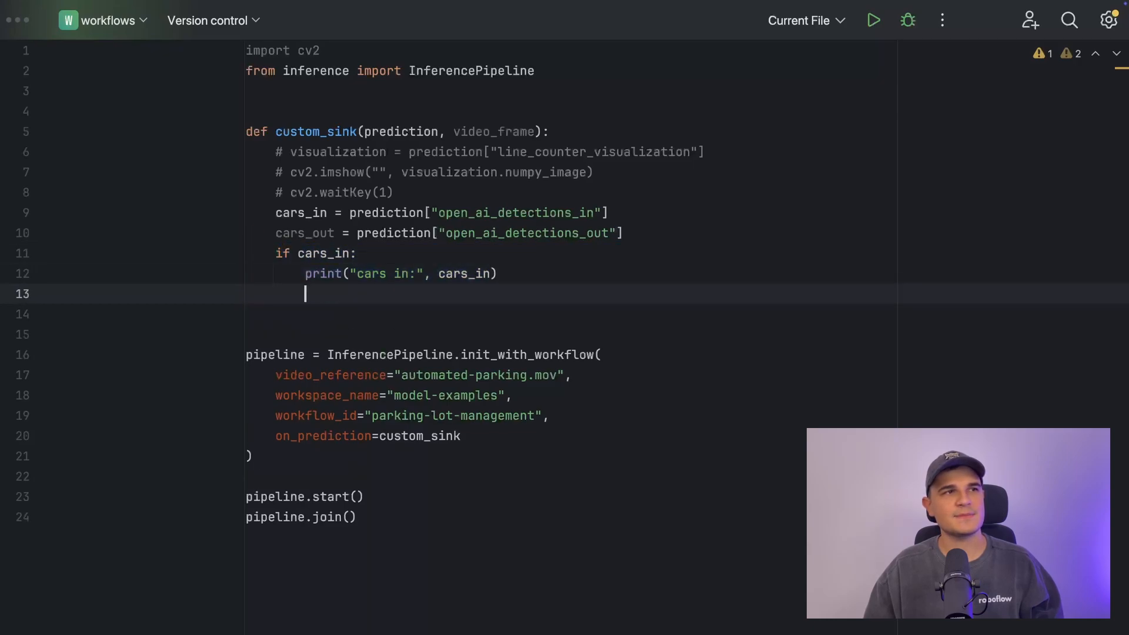
key("ctrl+v")
Step: Change the copied block to check cars_out and print "cars out:" with cars_out
key("Up")
key("Left")
key("Left")
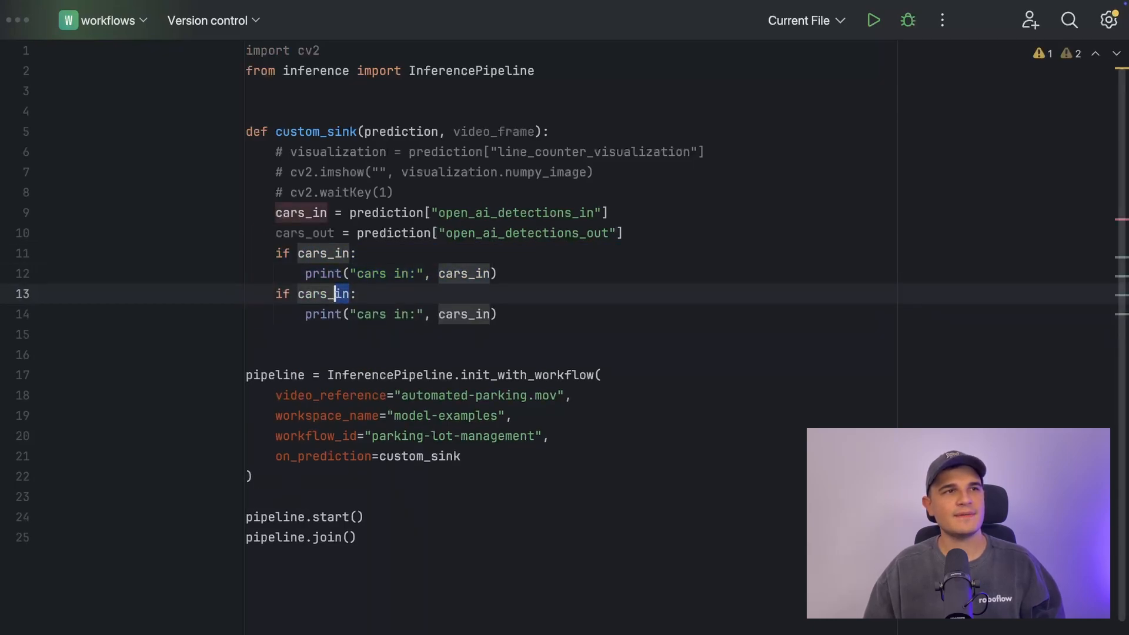
type("out")
key("Down")
type("out")
key("Right")
key("Right")
key("Right")
key("Right")
key("Right")
key("Right")
key("shift+Right")
key("shift+Right")
type("out")
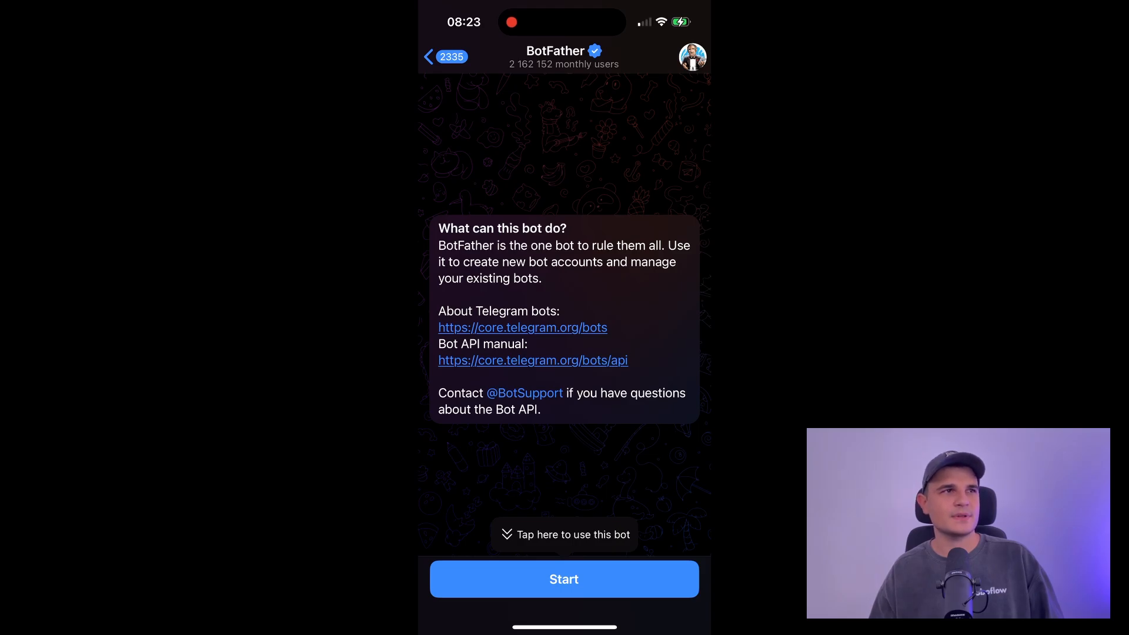
Step: Start BotFather and send the /newbot command
left_click(564, 579)
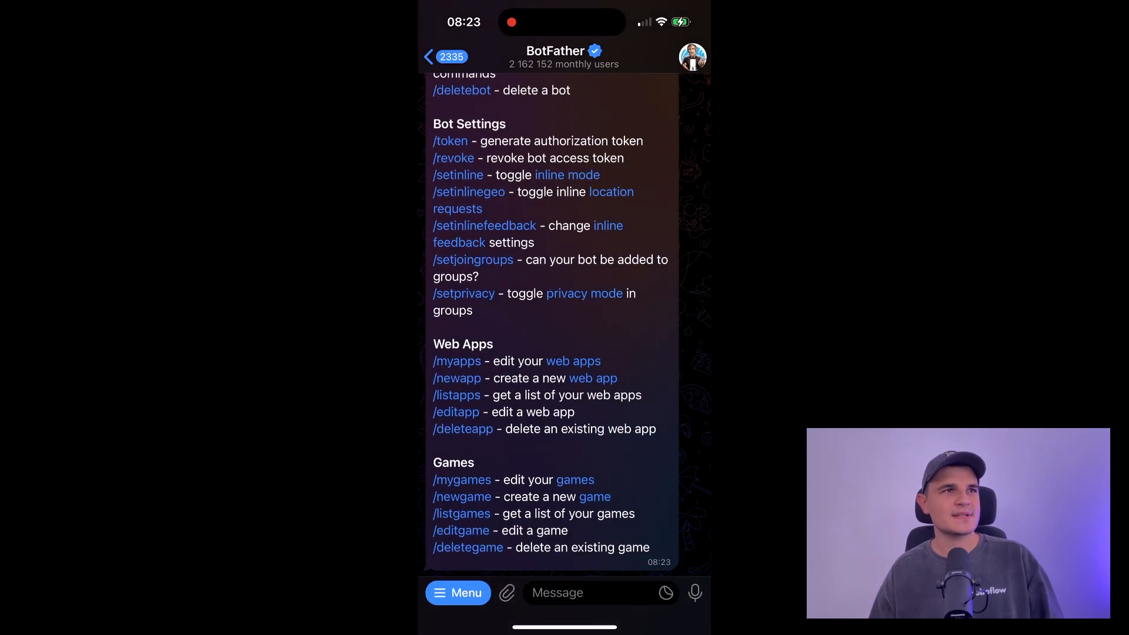
left_click(589, 592)
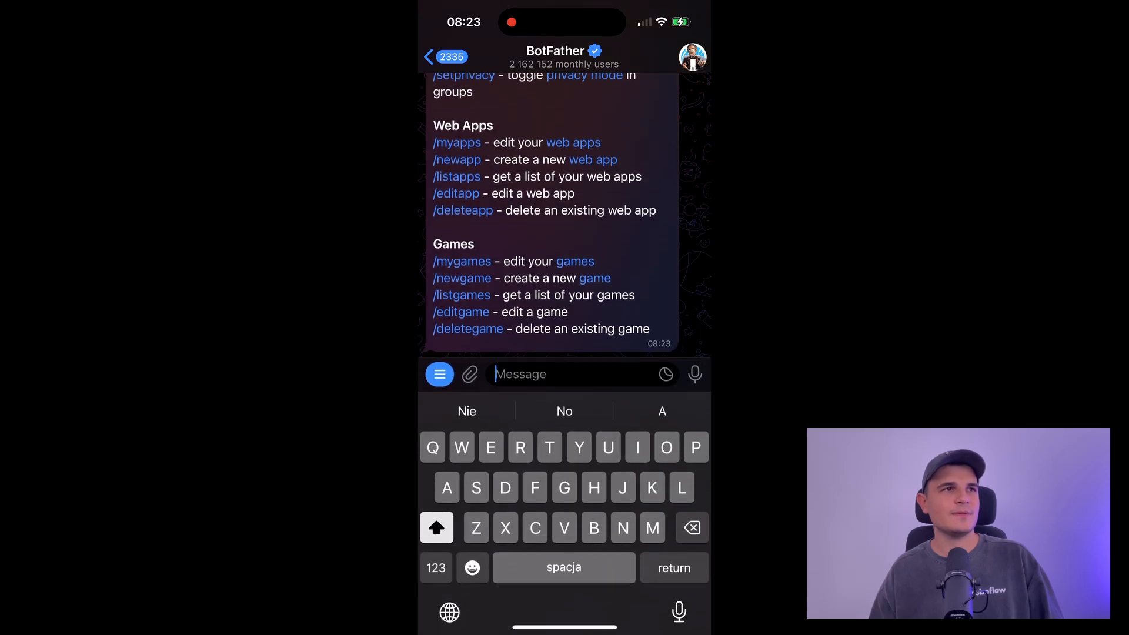
left_click(436, 561)
type("/")
left_click(436, 561)
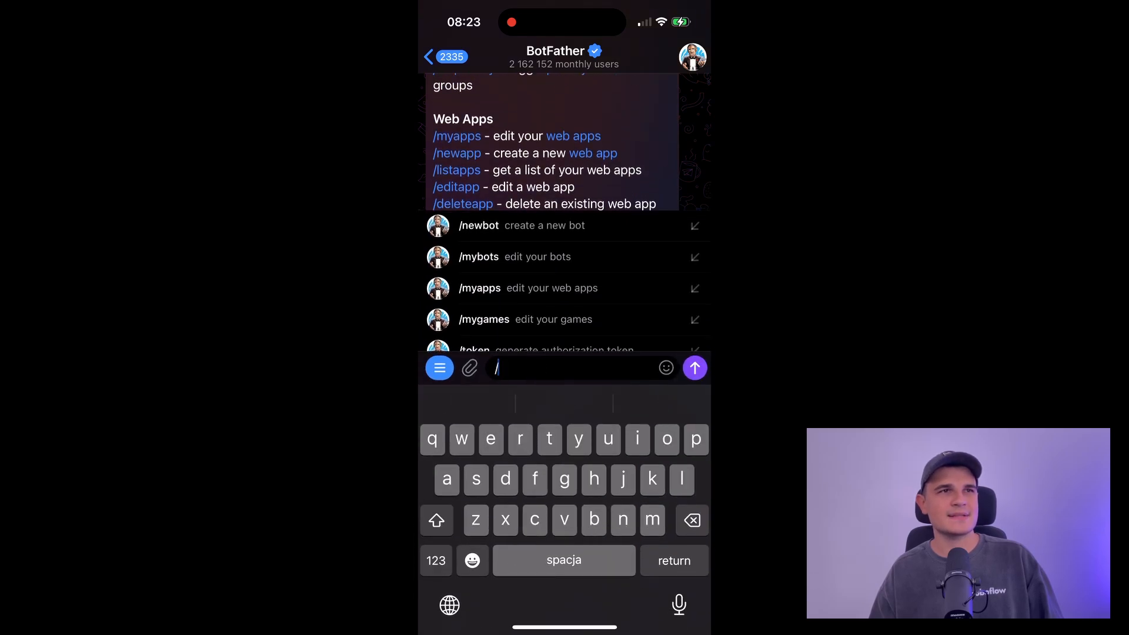
type("new")
left_click(521, 272)
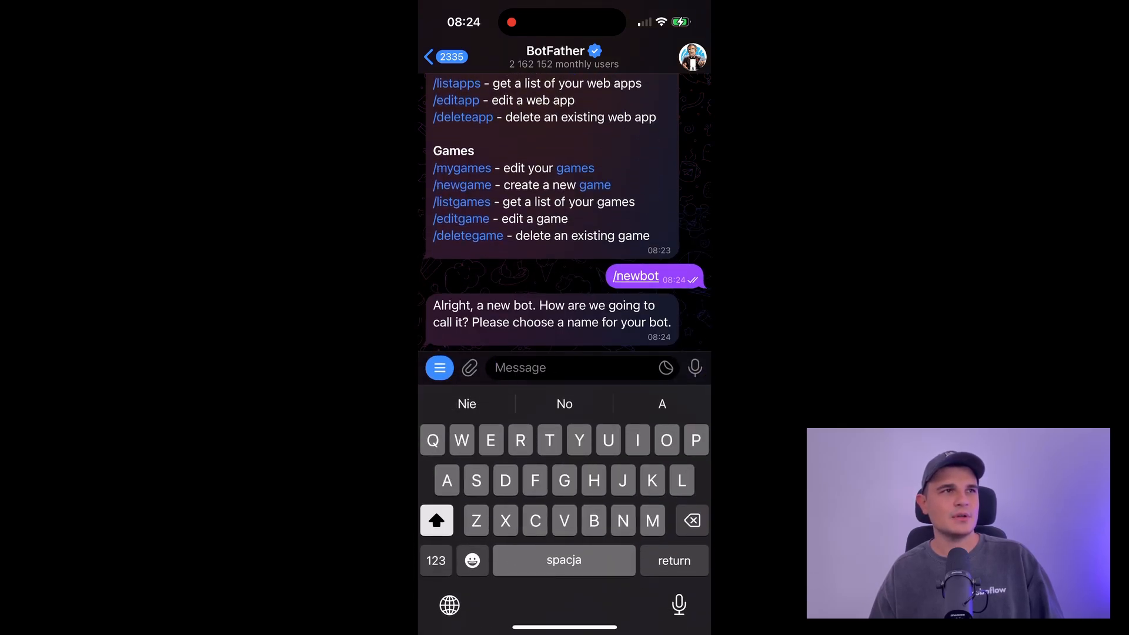
Step: Send the bot name parking-lot-management-demo-bot to BotFather
type("parking")
left_click(437, 560)
type("-")
left_click(436, 561)
type("lot")
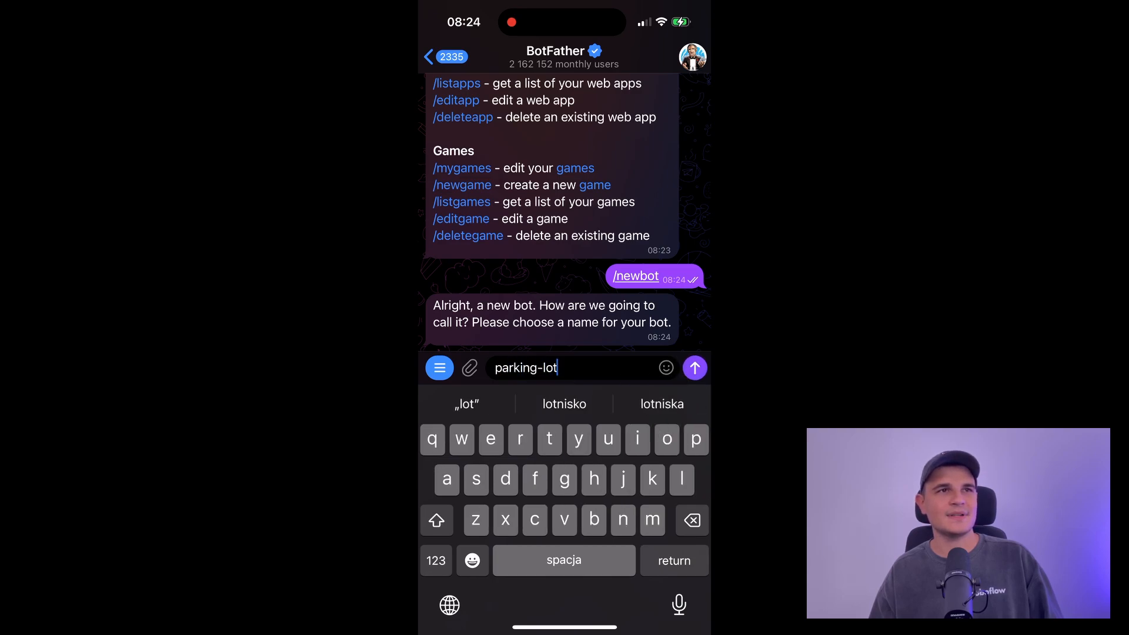
left_click(436, 560)
type("-")
left_click(436, 560)
type("management")
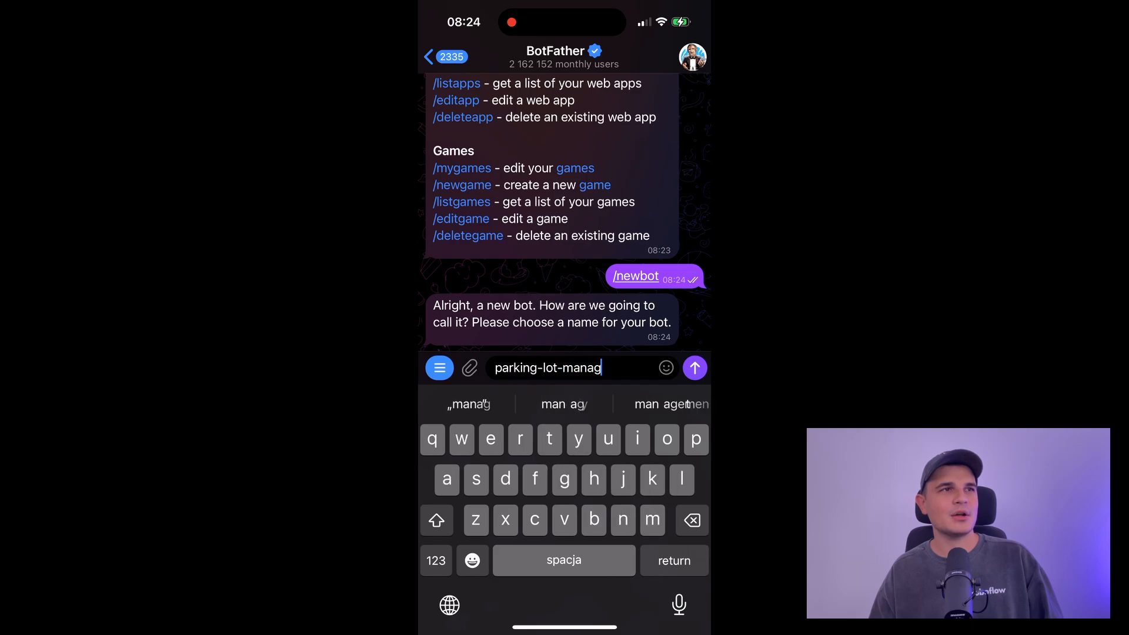
left_click(436, 560)
type("-demo")
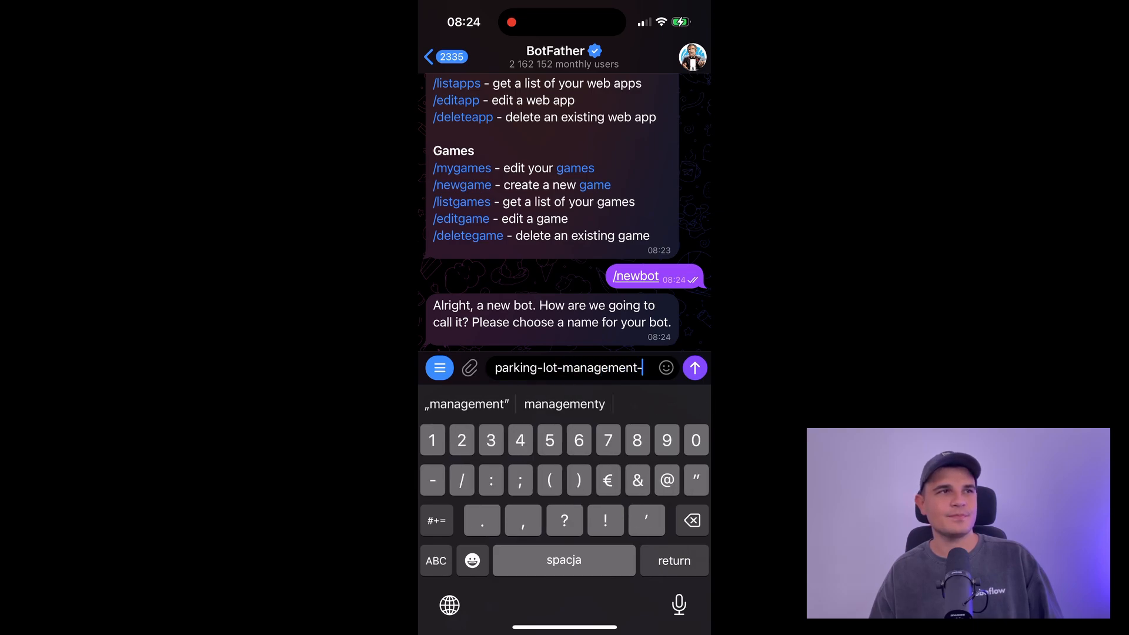
left_click(436, 561)
type("demo-")
left_click(436, 561)
type("-")
left_click(436, 561)
type("bot")
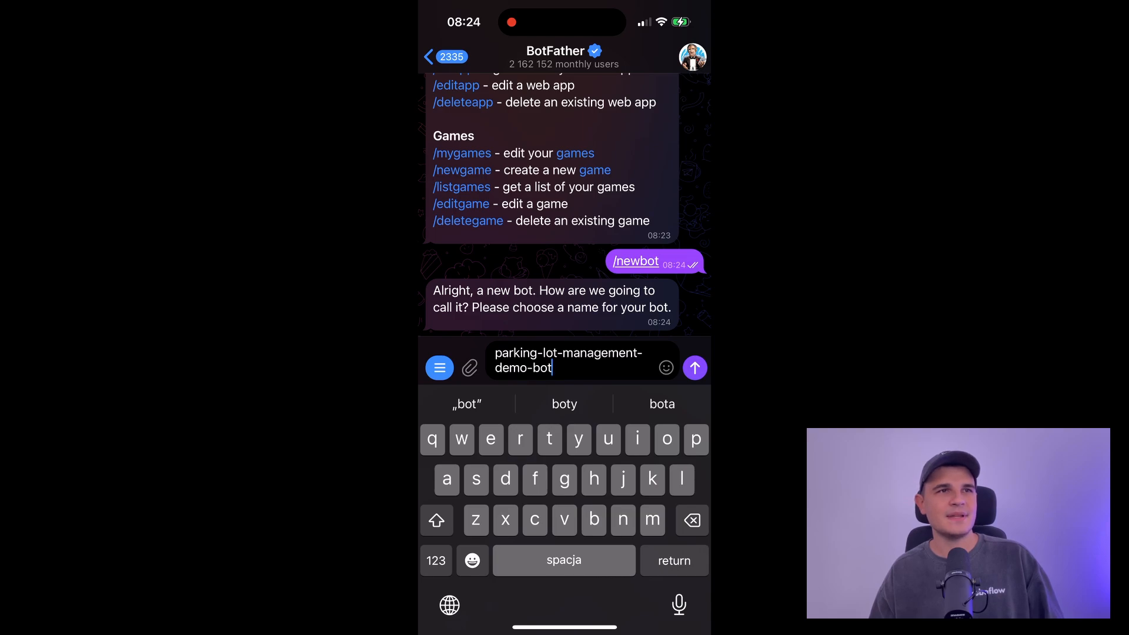
left_click(695, 367)
Step: Send the username ParkingLotManagementDemoBot to receive the bot's token
type("Parking")
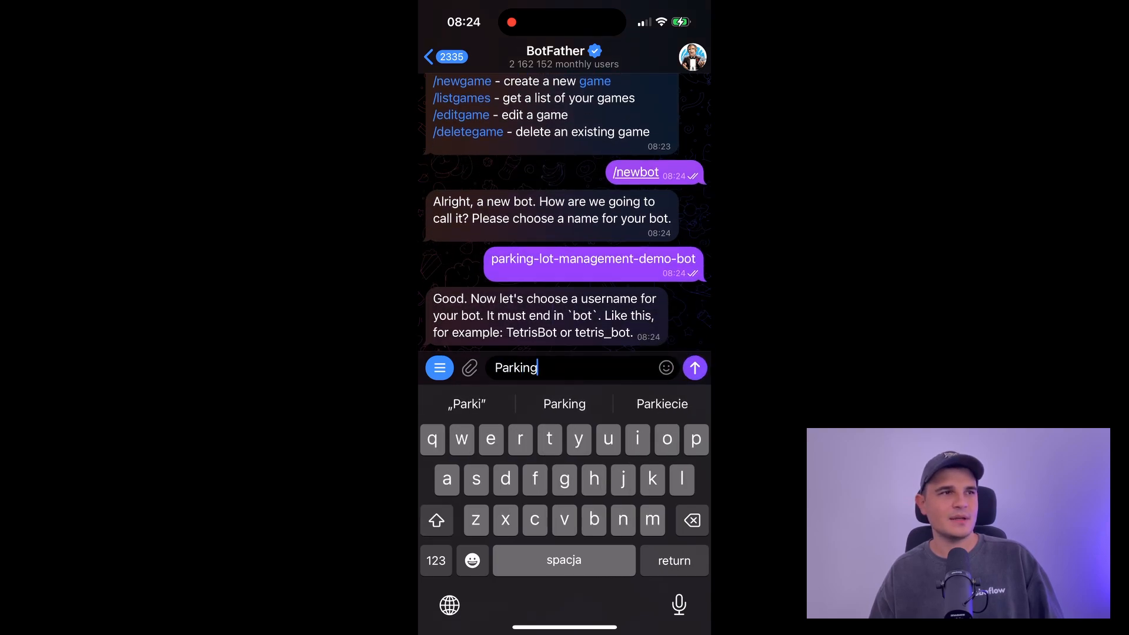
type("LotManagement")
key("shift")
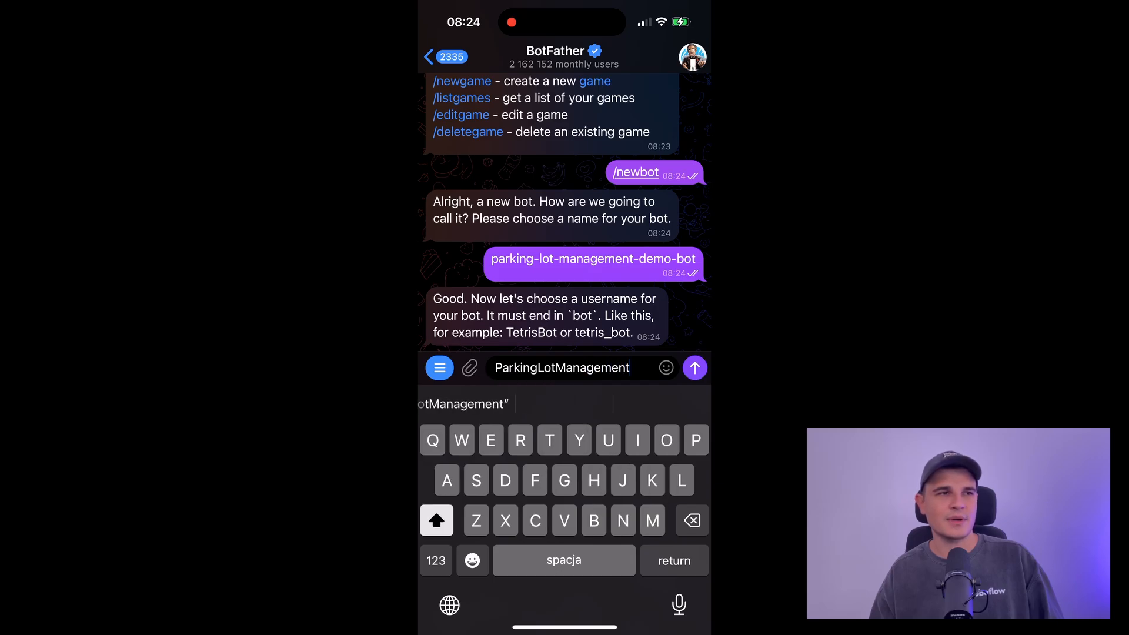
type("DemoBot")
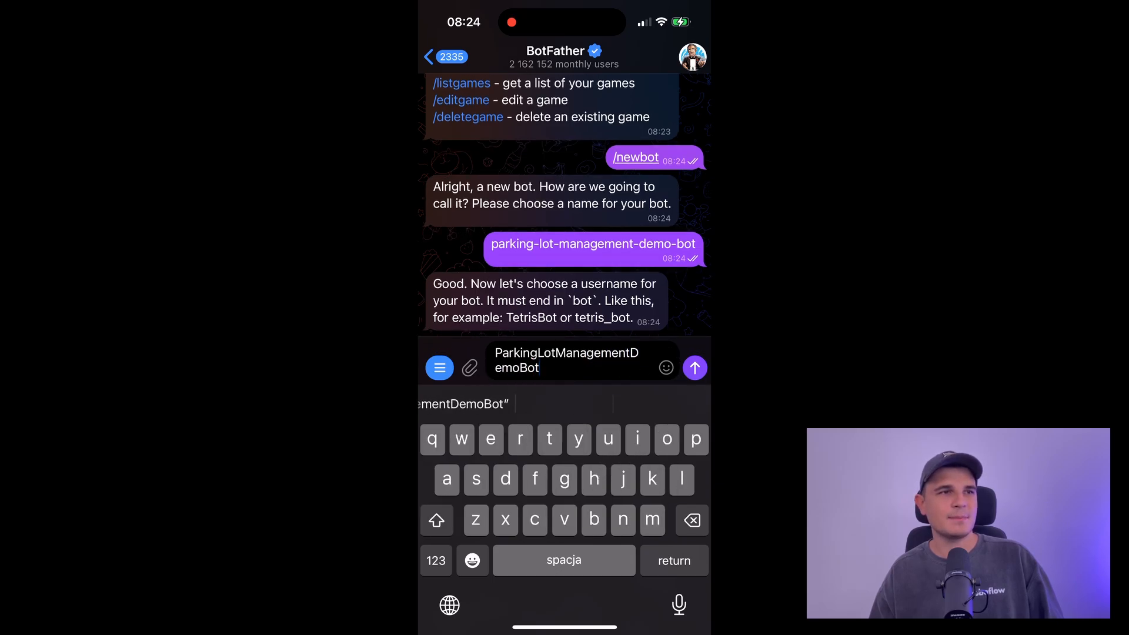
left_click(695, 368)
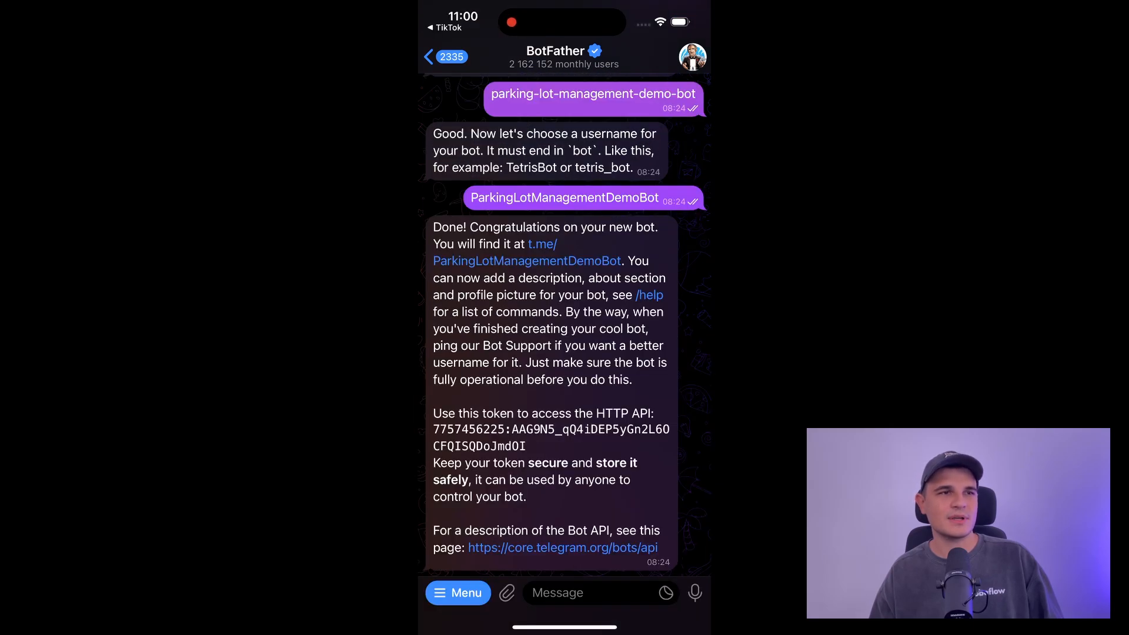
left_click(445, 57)
Step: Search for ParkingLotManagementDemoBot, start the bot, and send it 'Hi'
left_click(563, 96)
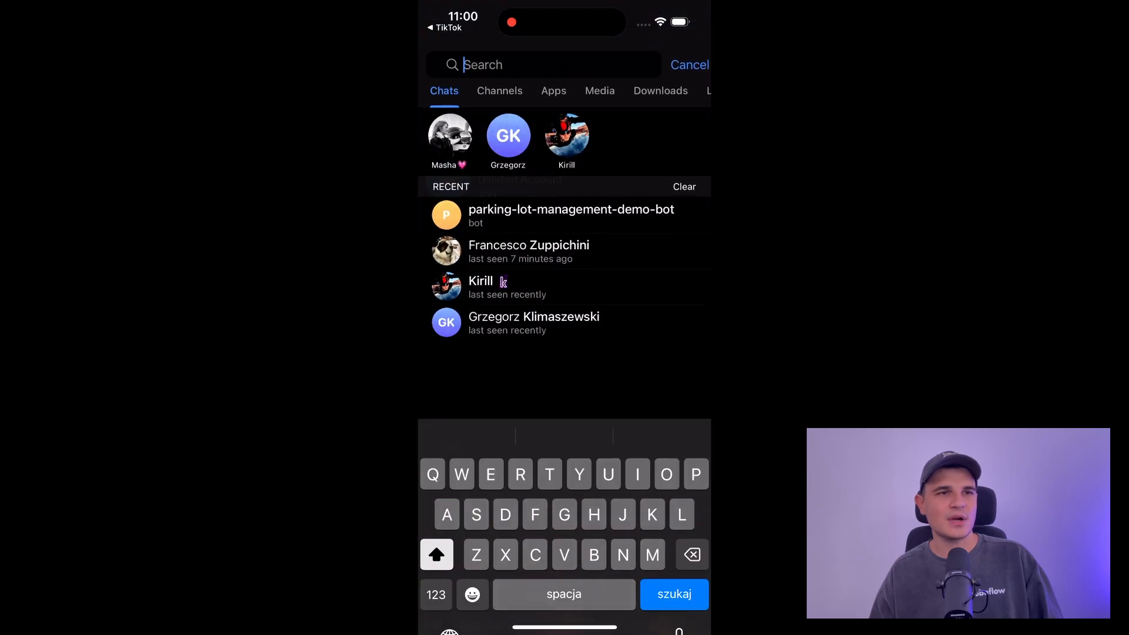
type("Parki")
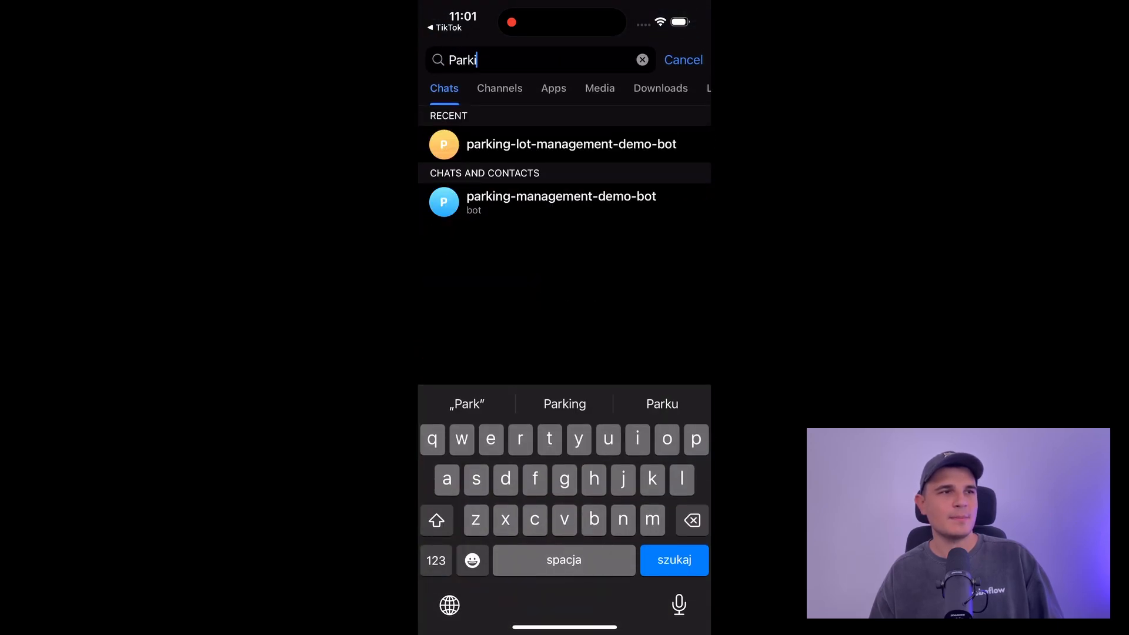
type("ngLot")
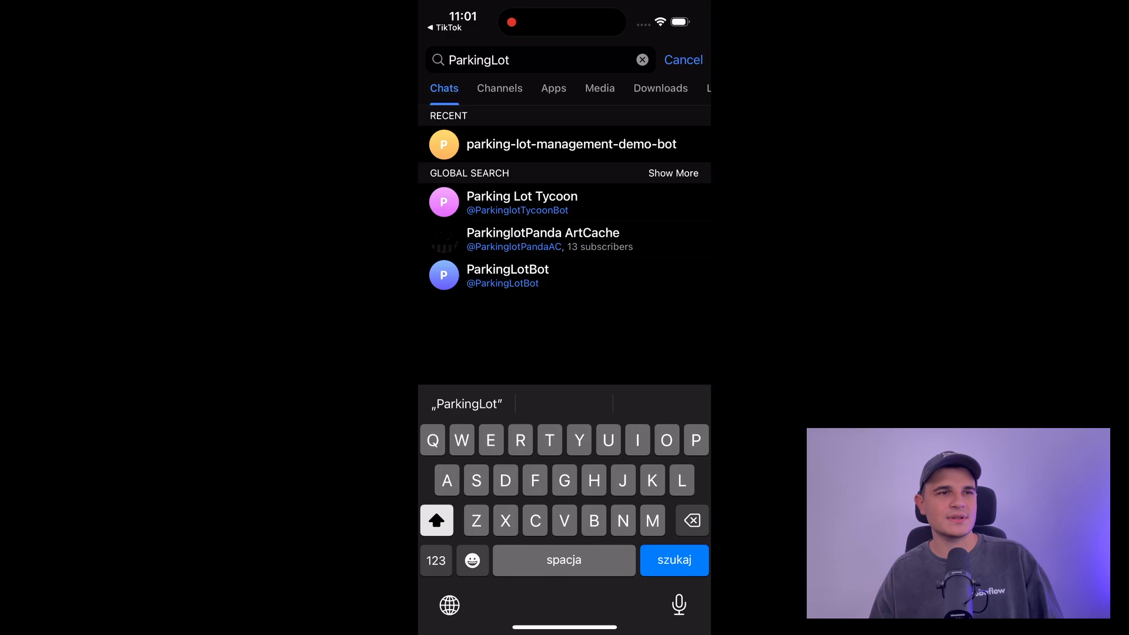
type("Management")
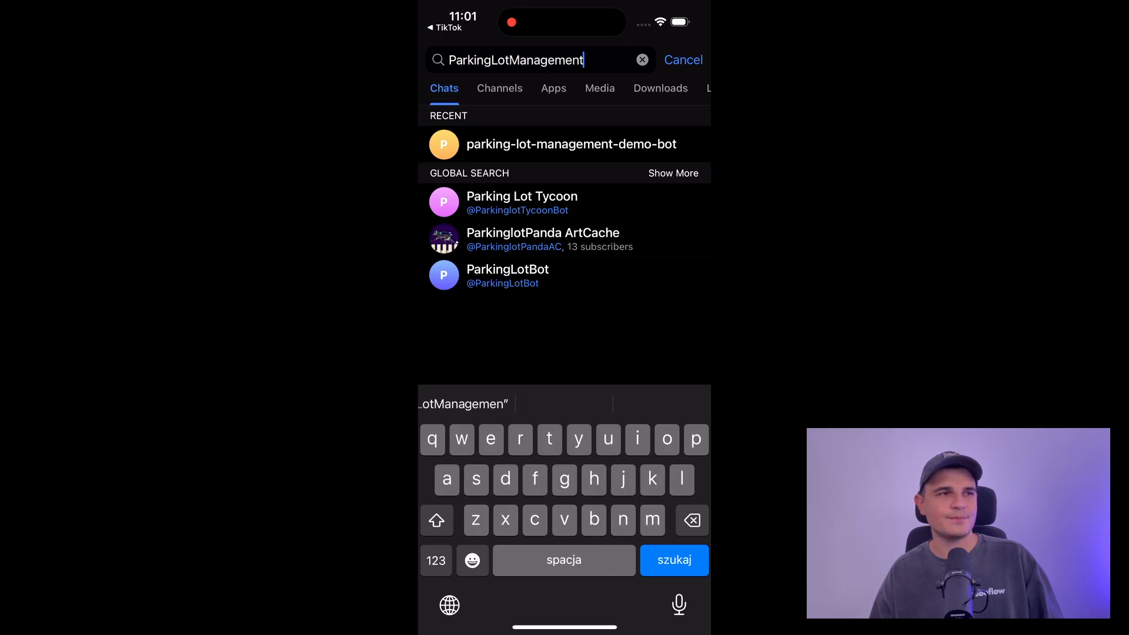
type("DemoBot")
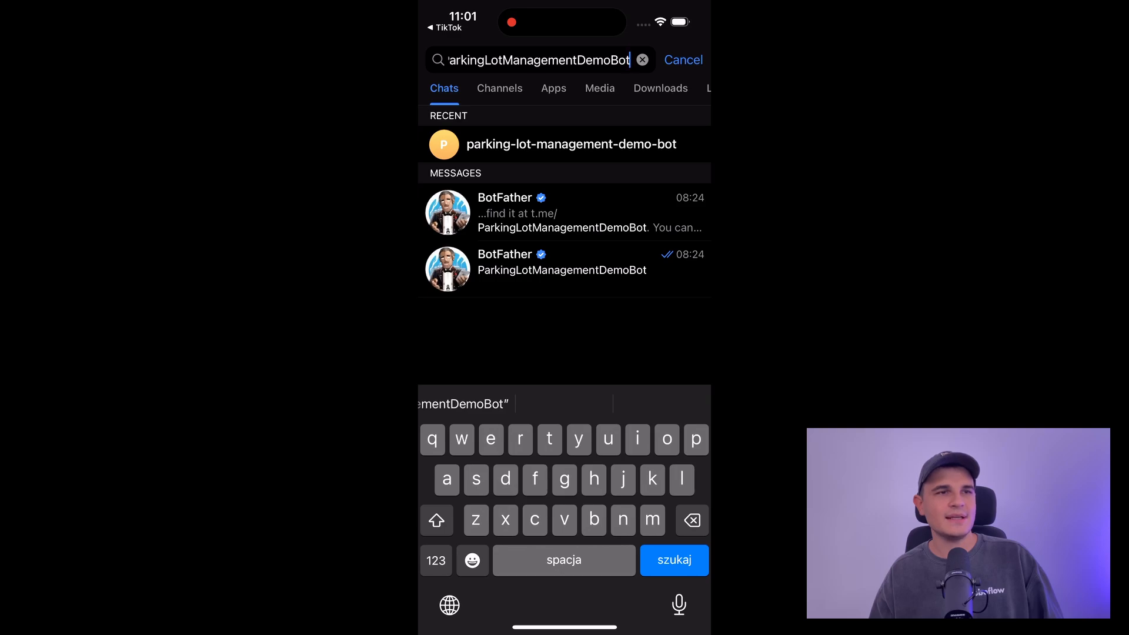
left_click(571, 144)
left_click(564, 579)
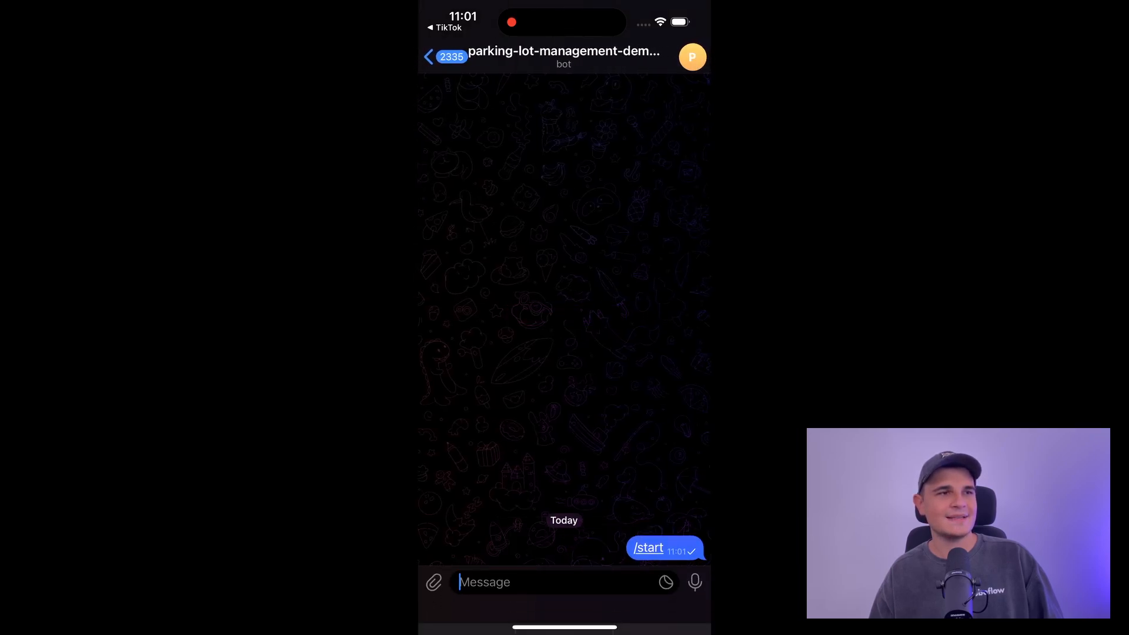
left_click(553, 593)
type("Hi")
left_click(695, 368)
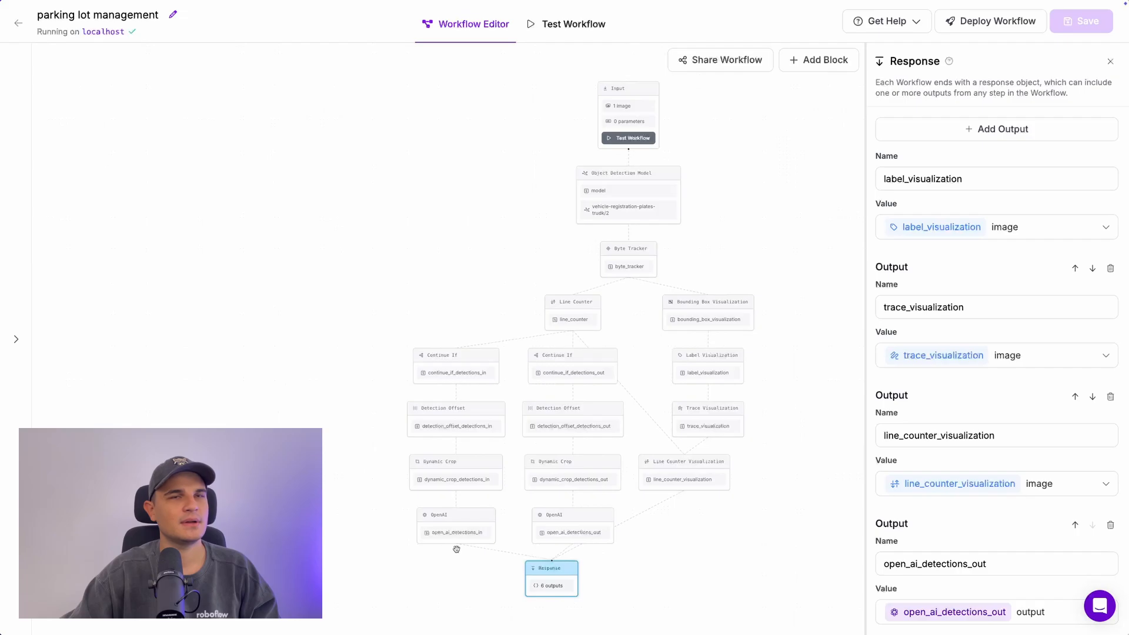
Step: Create a custom Python block named 'Telegram M…' with description 'send message via Telegram bot'
left_click(456, 548)
type("custom")
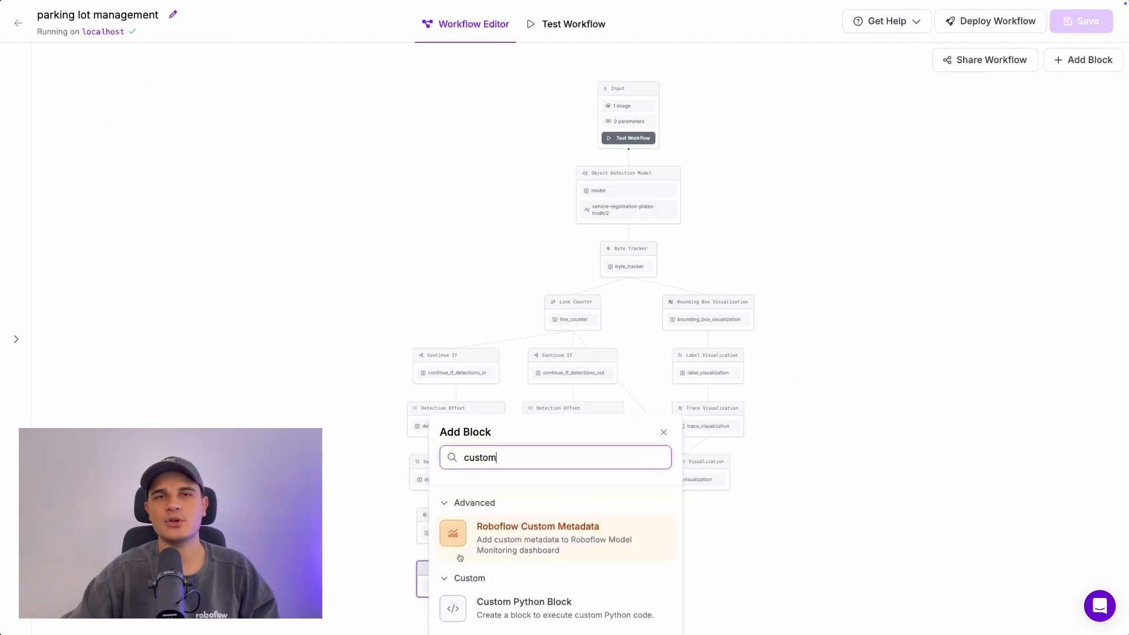
left_click(492, 608)
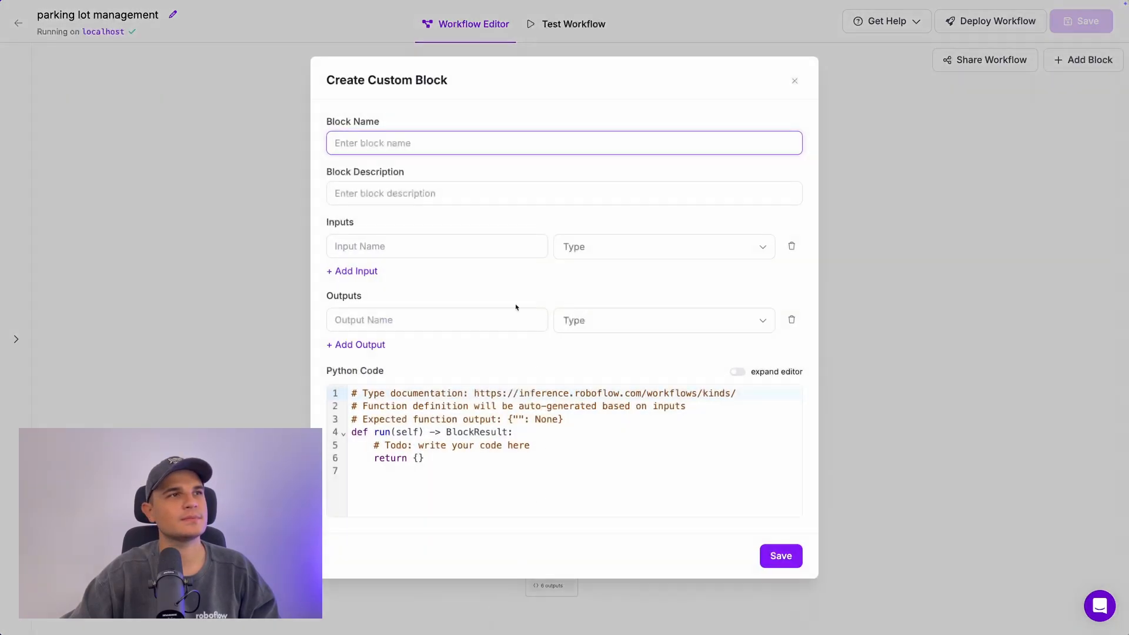
type("T")
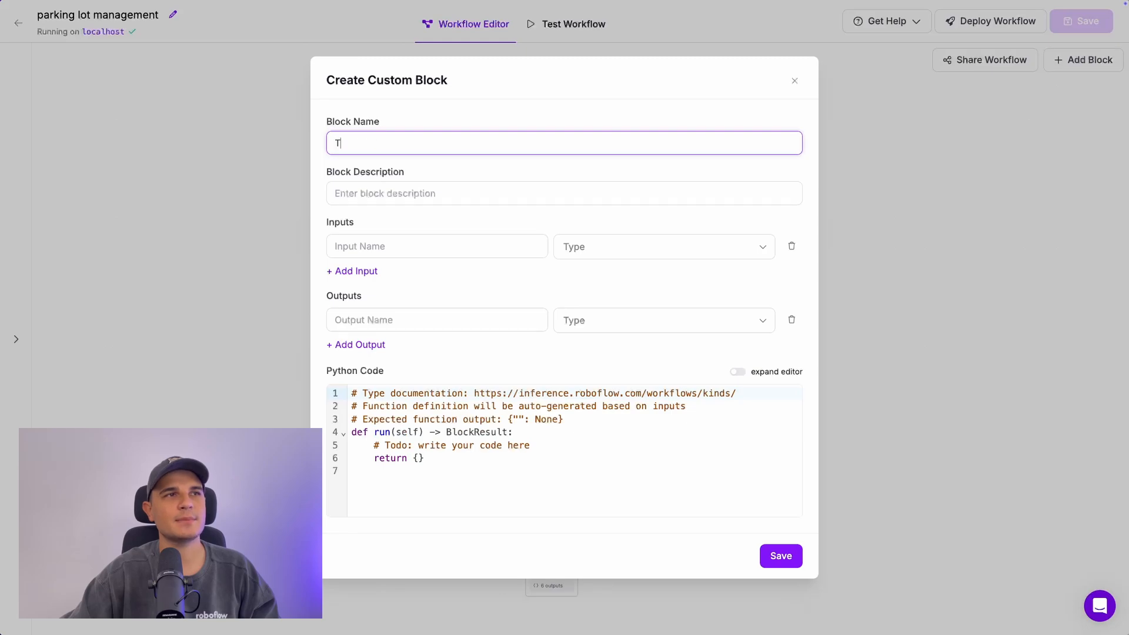
type("elegram Message")
left_click(397, 183)
type("send me")
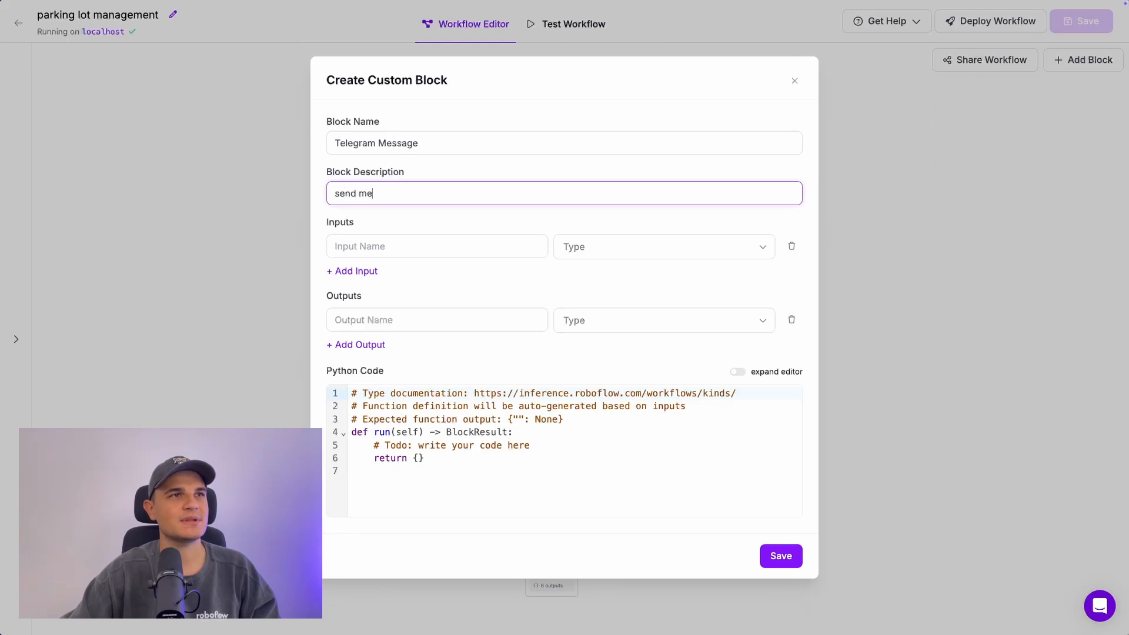
type("ssage via Telegram bot")
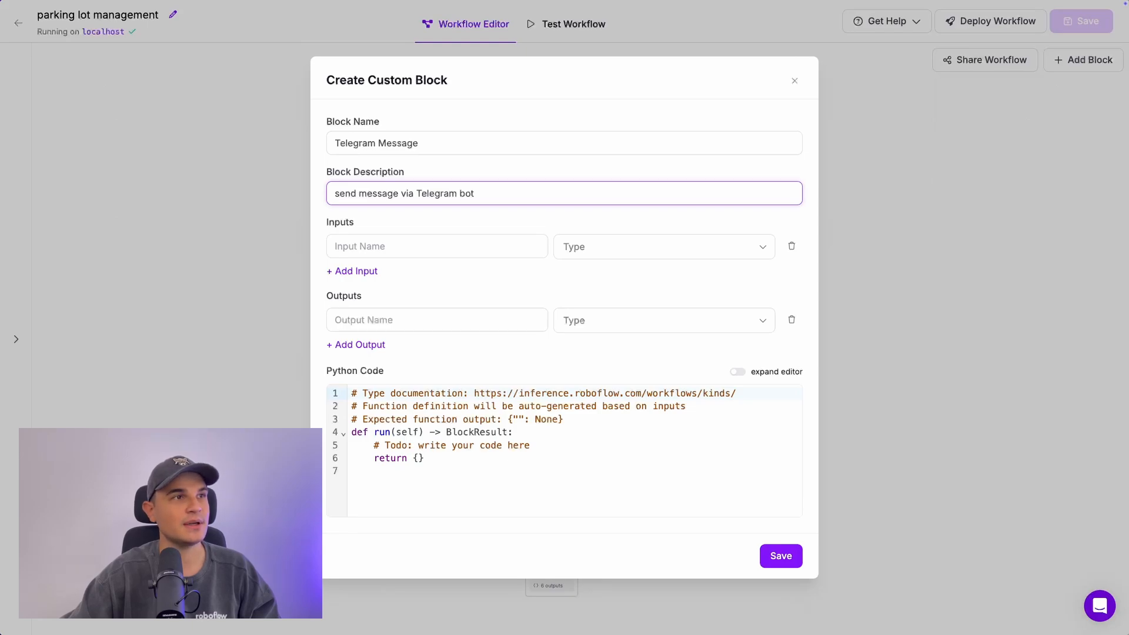
Step: Add a block input named 'message' of type language_model_output
left_click(377, 246)
type("message")
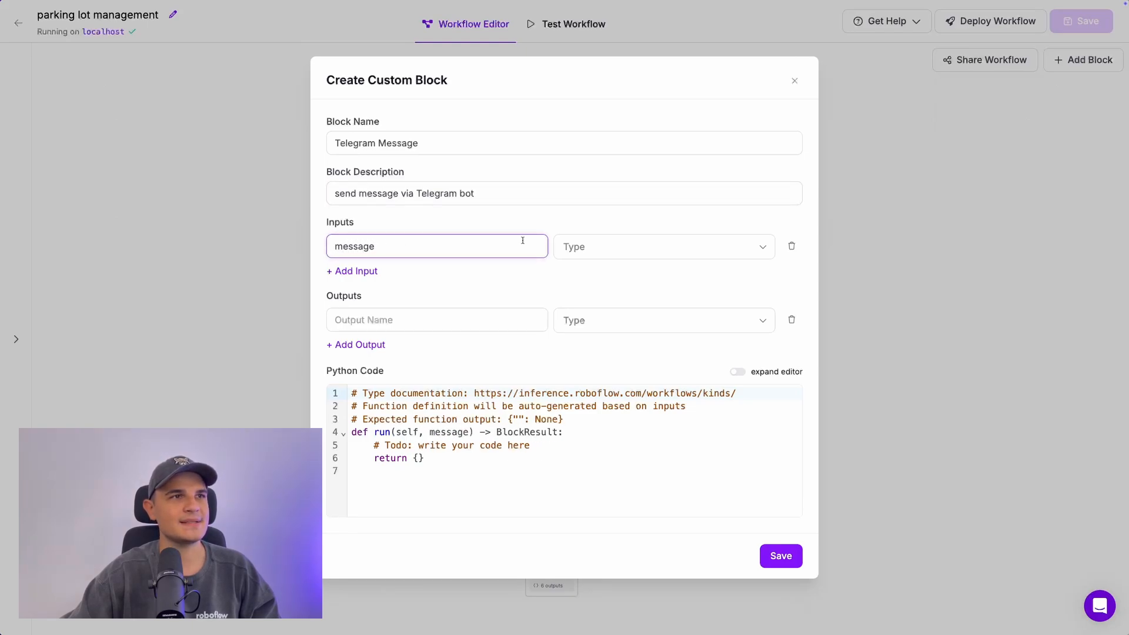
left_click(647, 246)
type("lang")
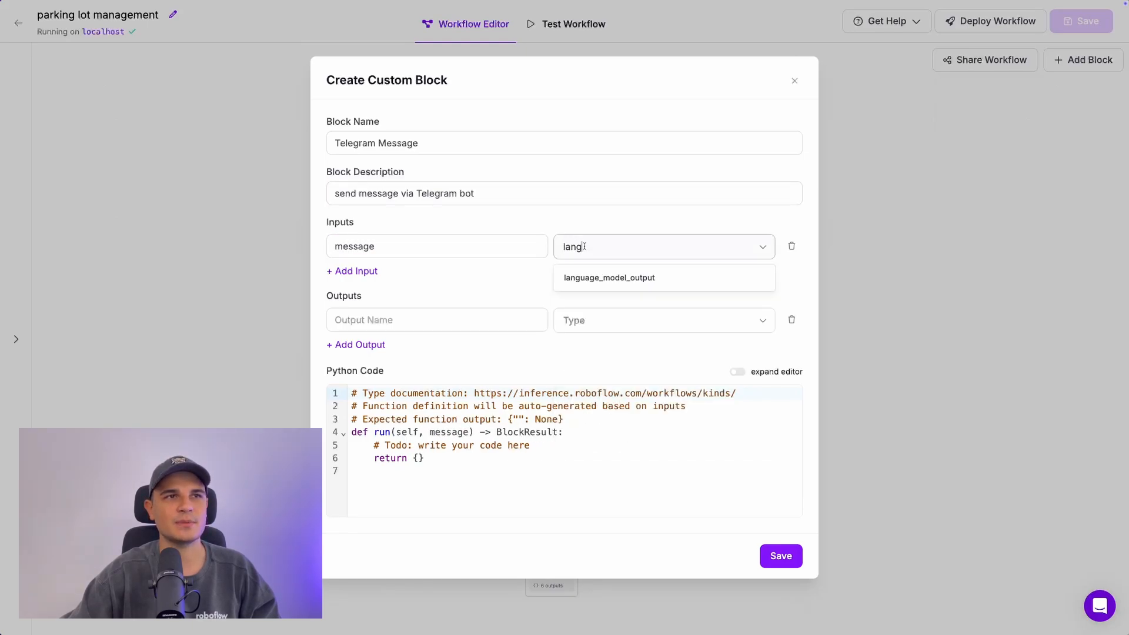
left_click(597, 278)
Step: Add a boolean output named 'status' and delete the three boilerplate comment lines
left_click(441, 320)
type("st")
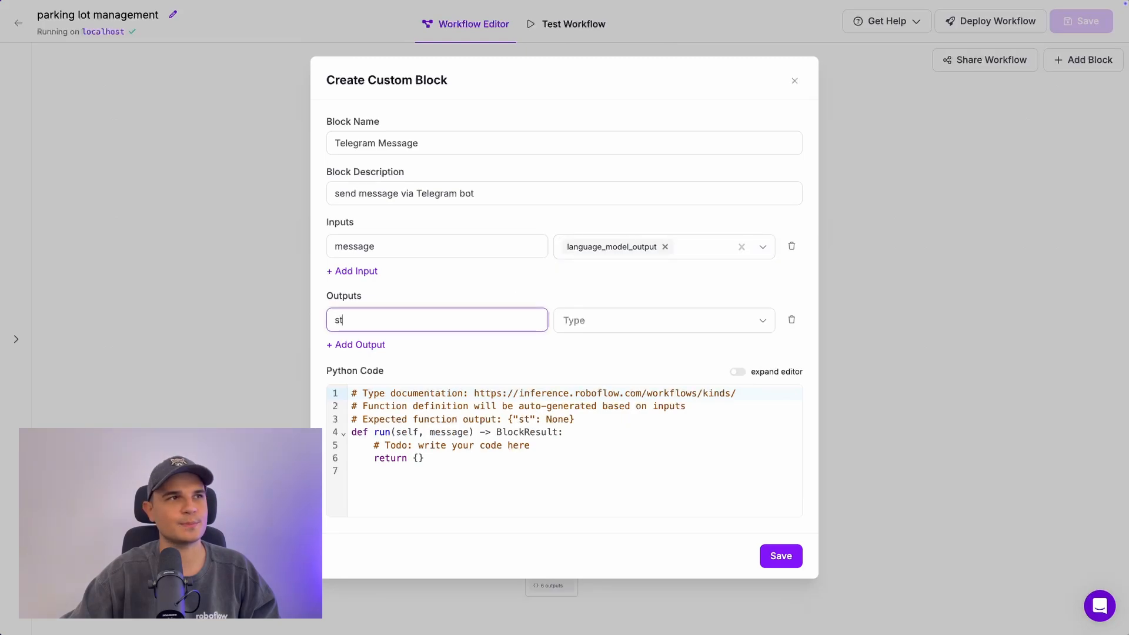
type("atus")
left_click(562, 318)
type("boo")
left_click(579, 353)
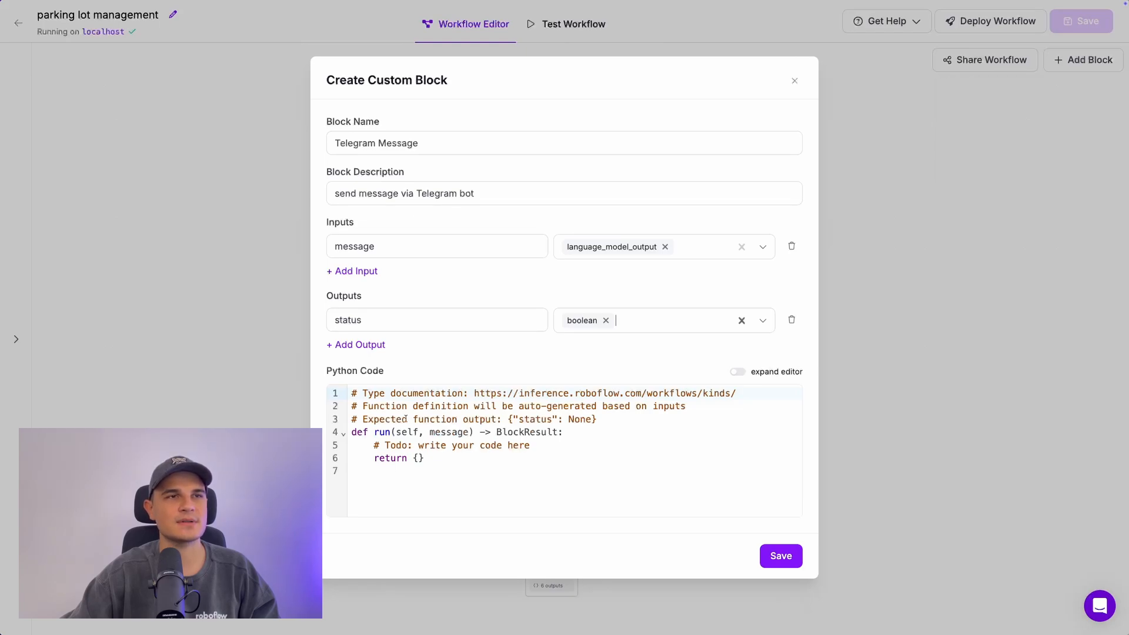
left_click_drag(598, 419, 352, 393)
key("BackSpace")
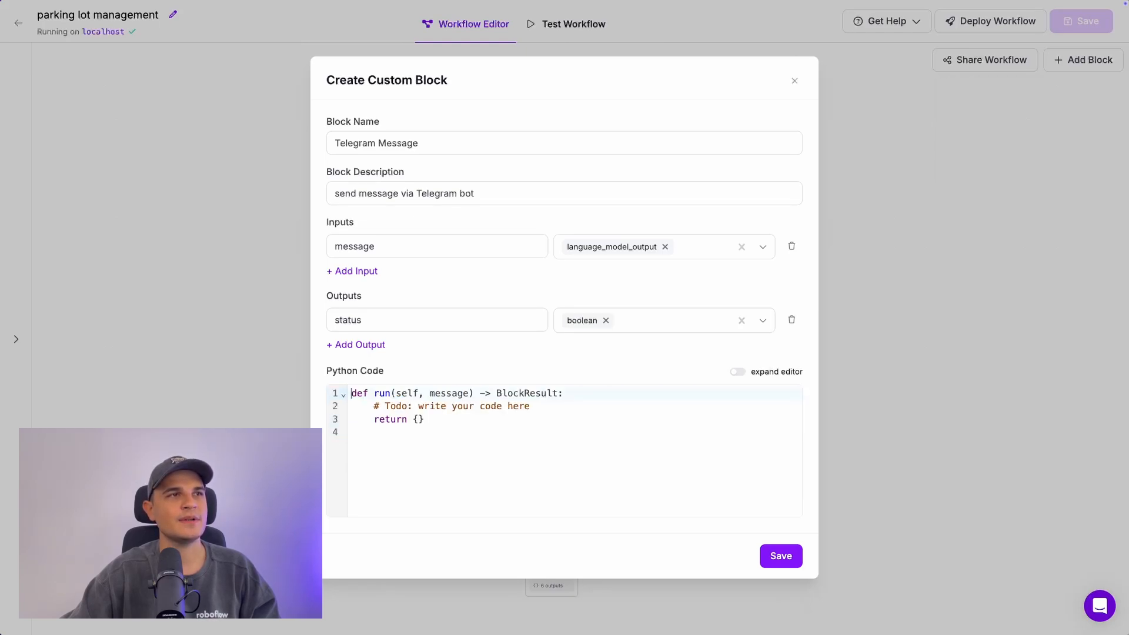
Step: Add 'import requests' plus TOKEN and CHAT_ID constants holding the bot token and chat ID
key("Return")
key("Up")
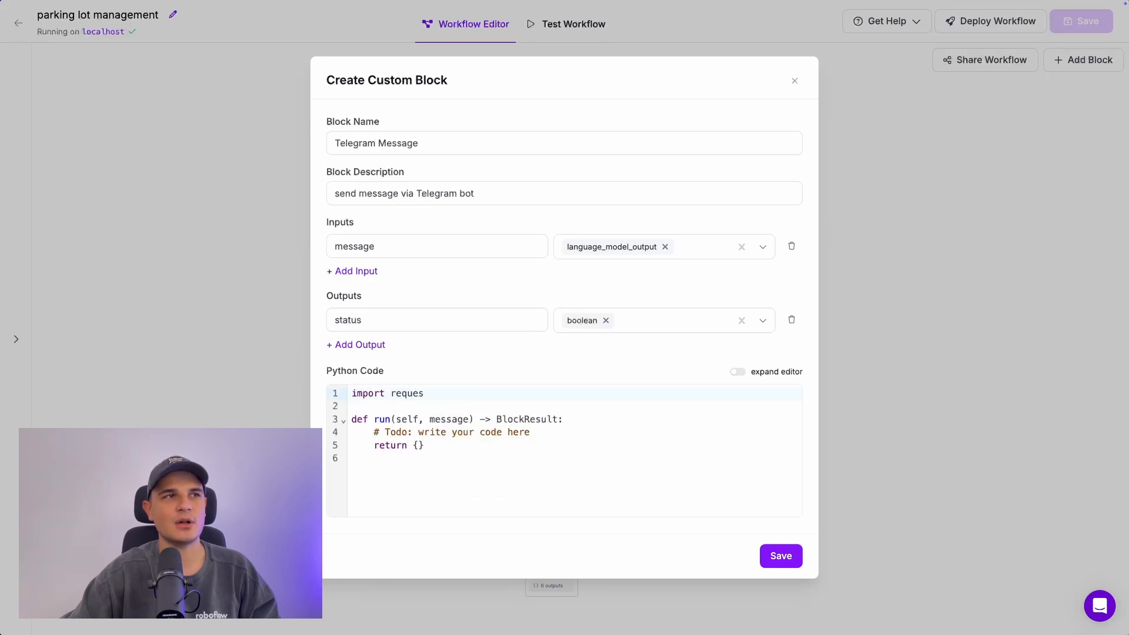
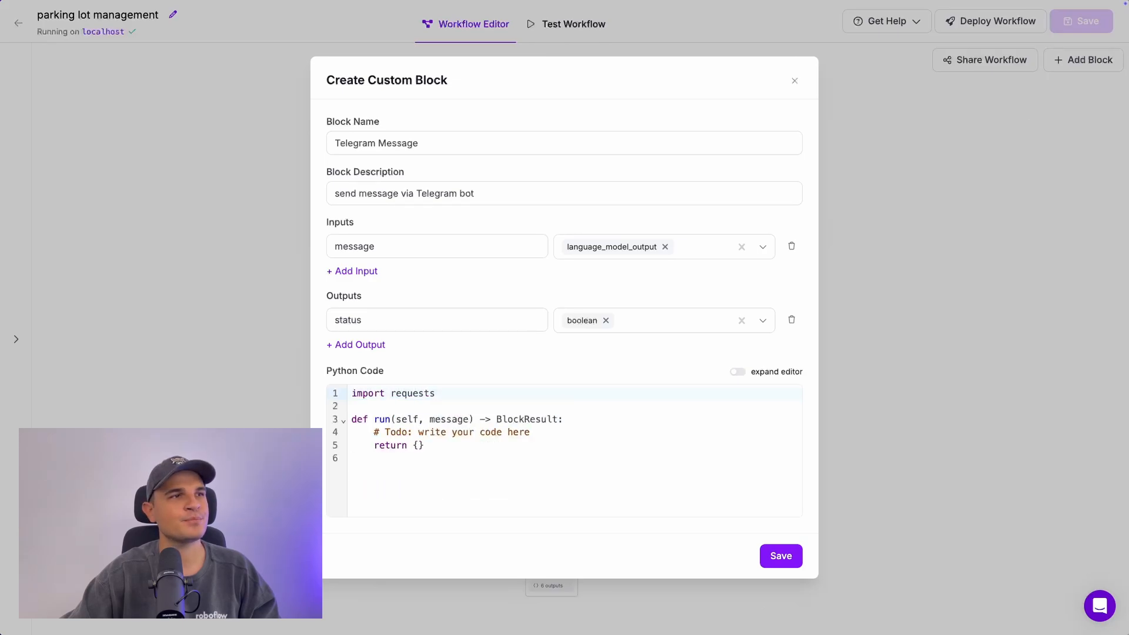
key("Return")
key("Return")
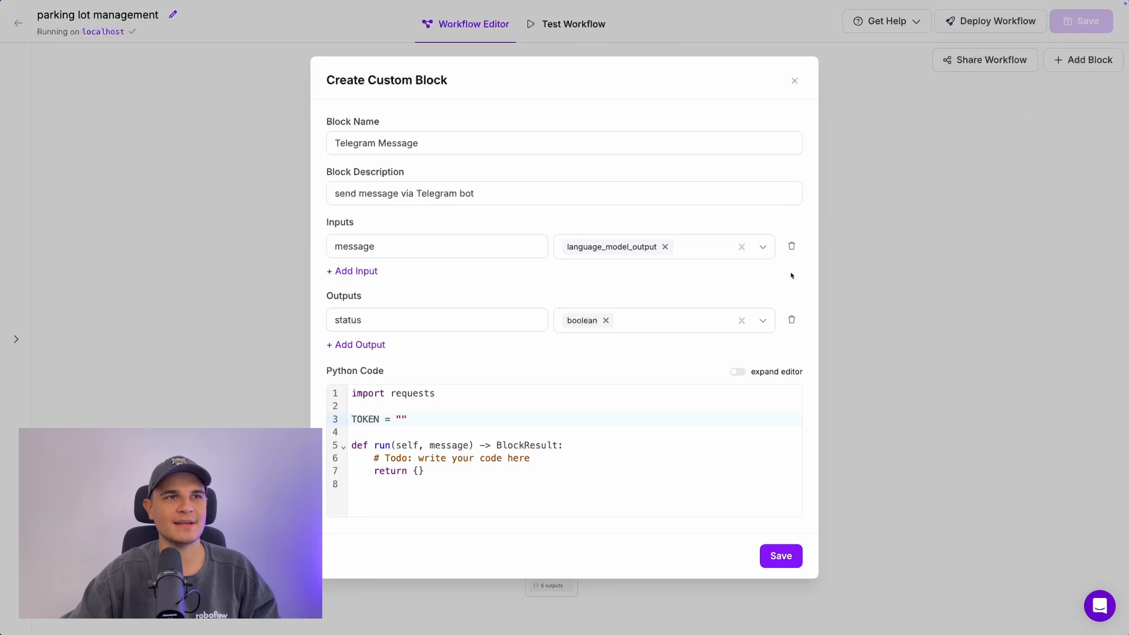
key("ctrl+v")
key("Return")
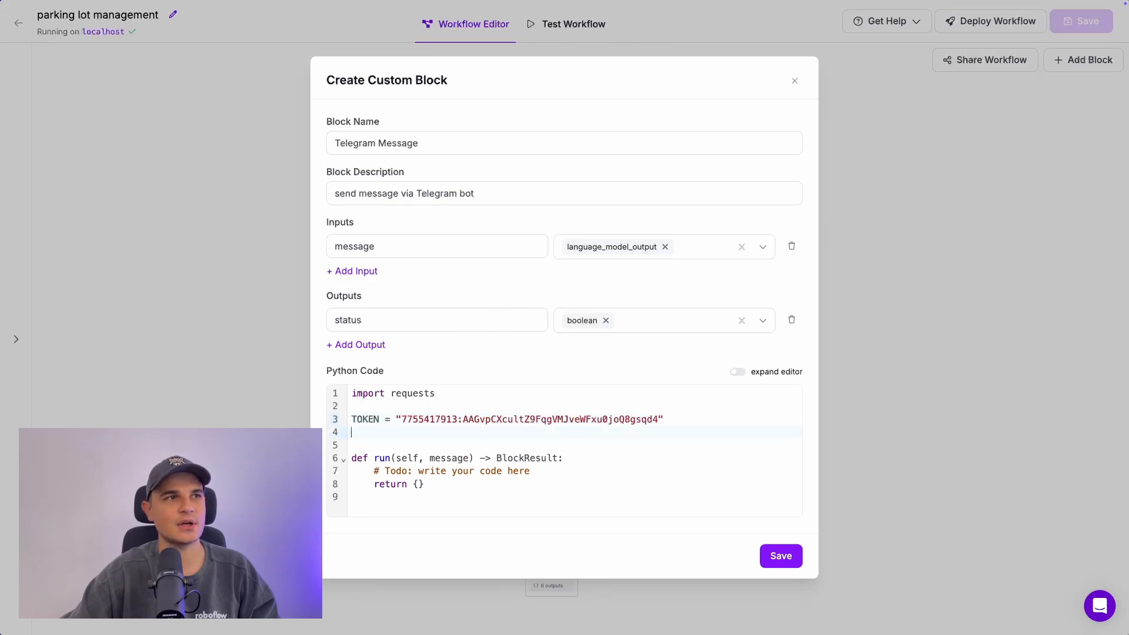
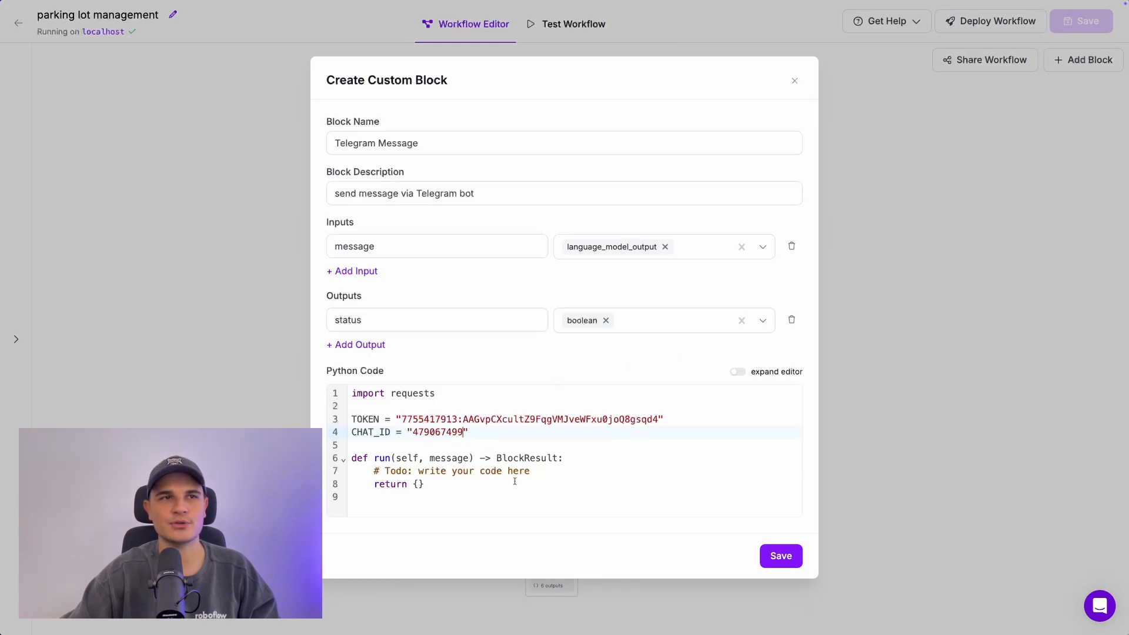
Step: Replace the function body with the Telegram sendMessage URL and a payload of chat_id and message text
left_click_drag(522, 477, 378, 474)
type("url = ")
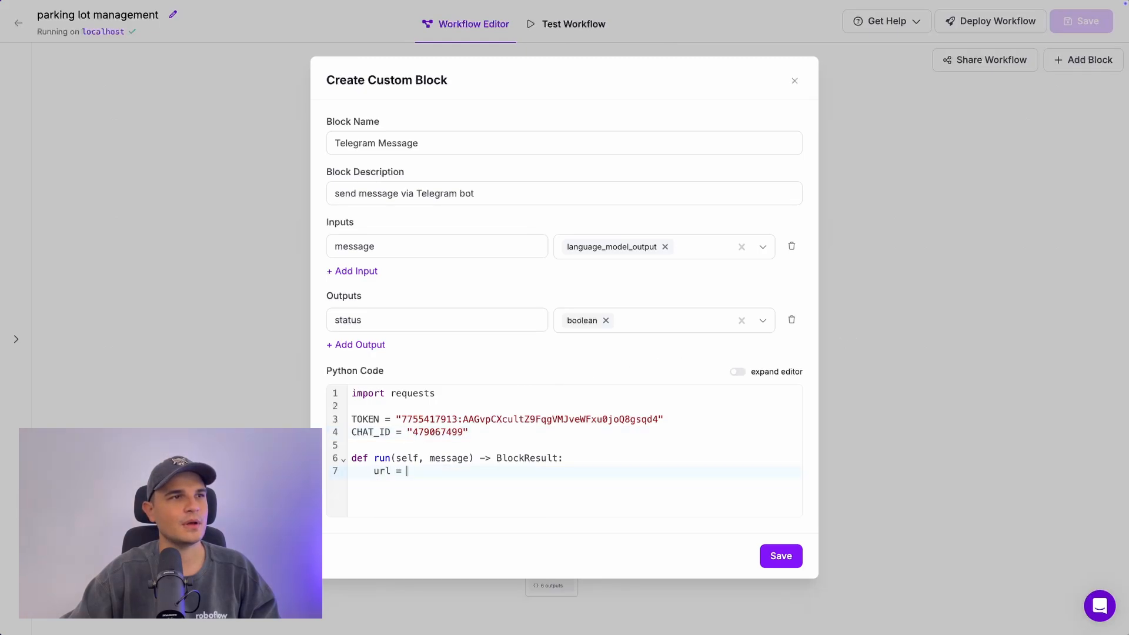
type("f\"https://api.telegram.or")
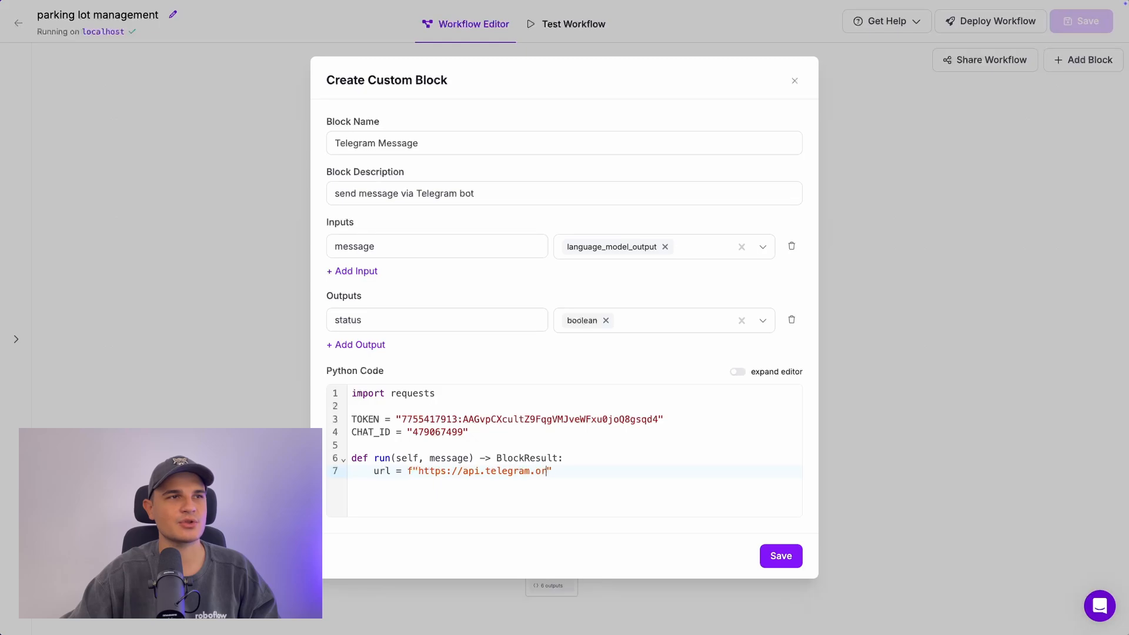
type("g/boy")
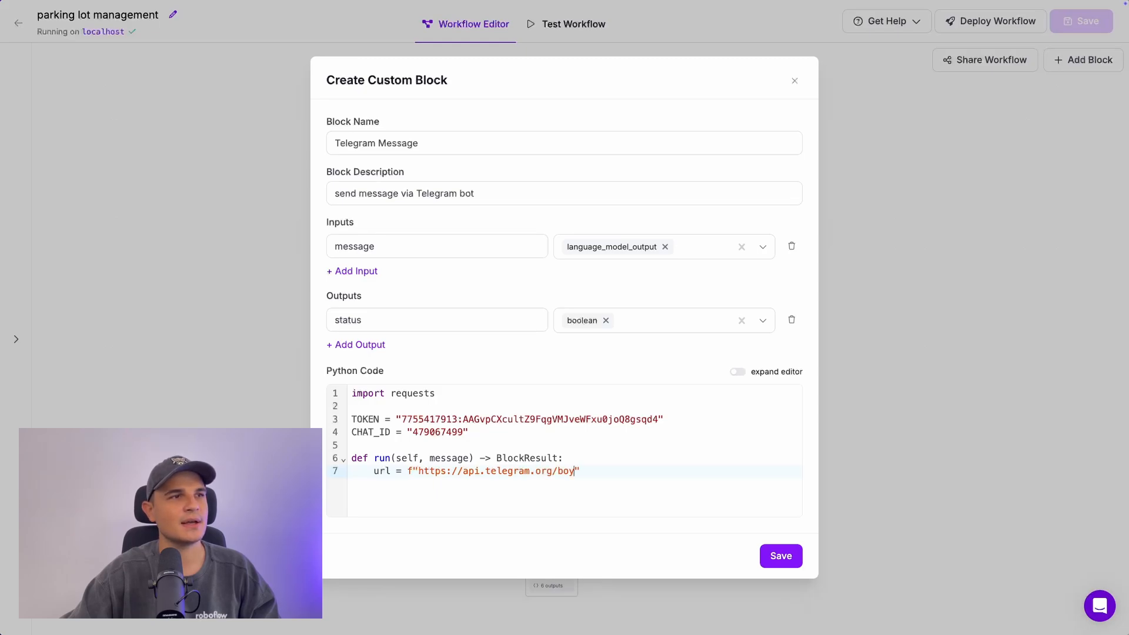
type("{TOKEN}")
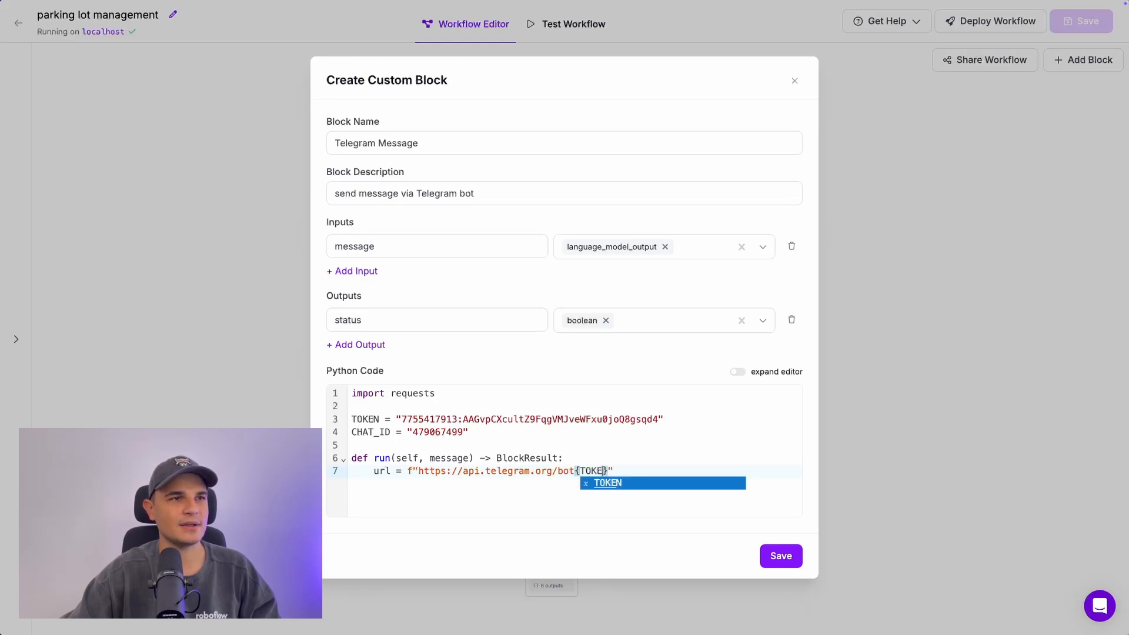
type("/sendMessage")
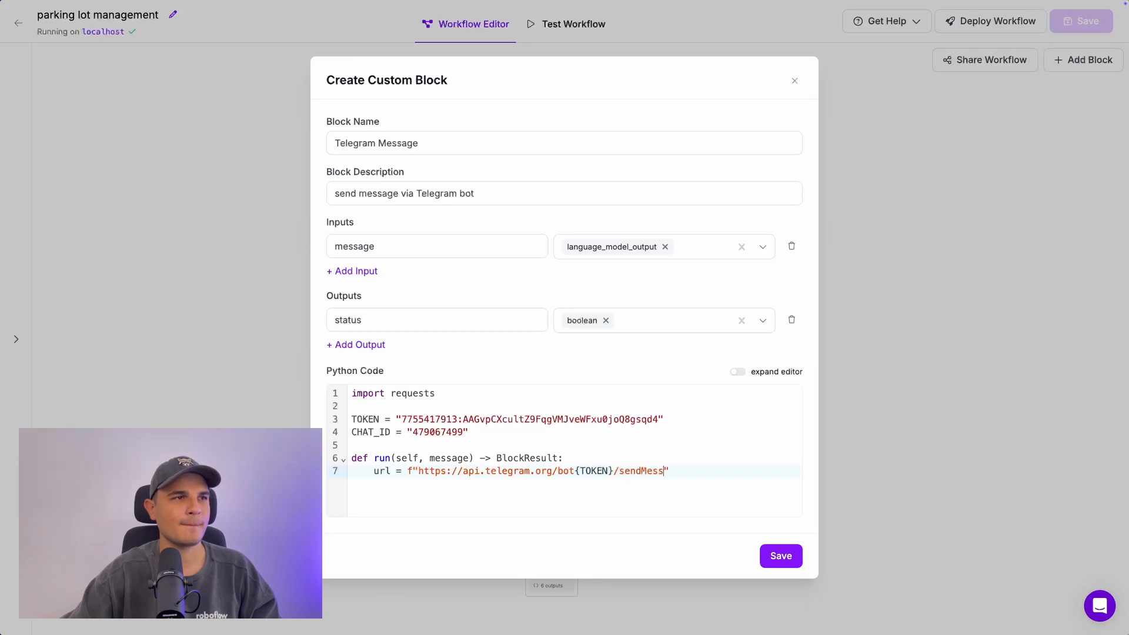
type("payload = {")
key("Return")
type("\"chat_id\": CHAT_")
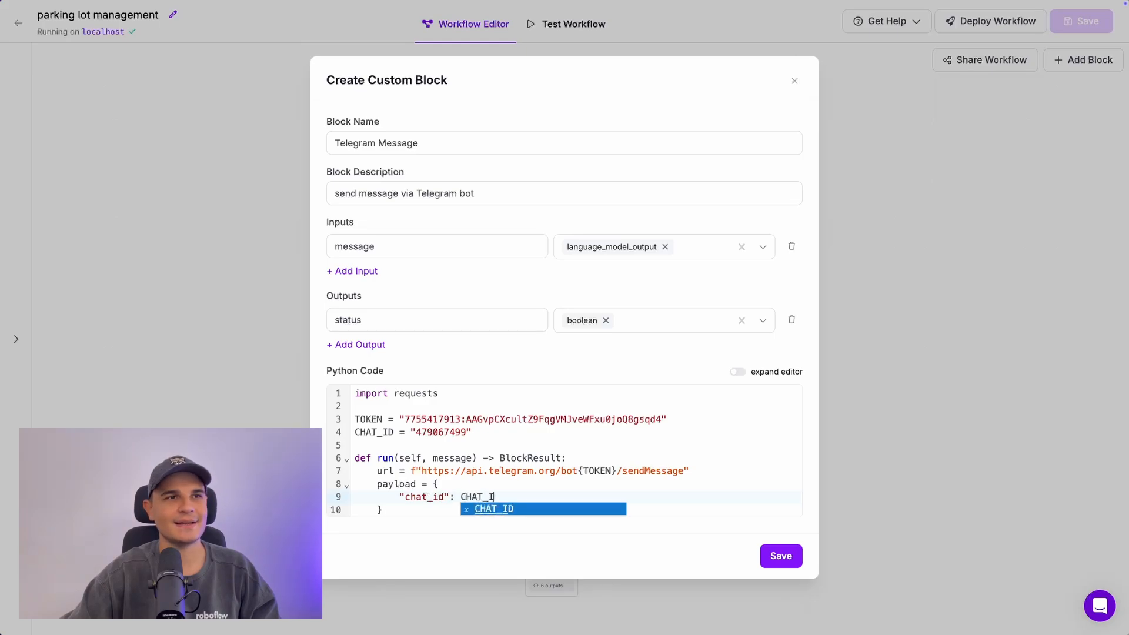
type("ID,         \"text\"")
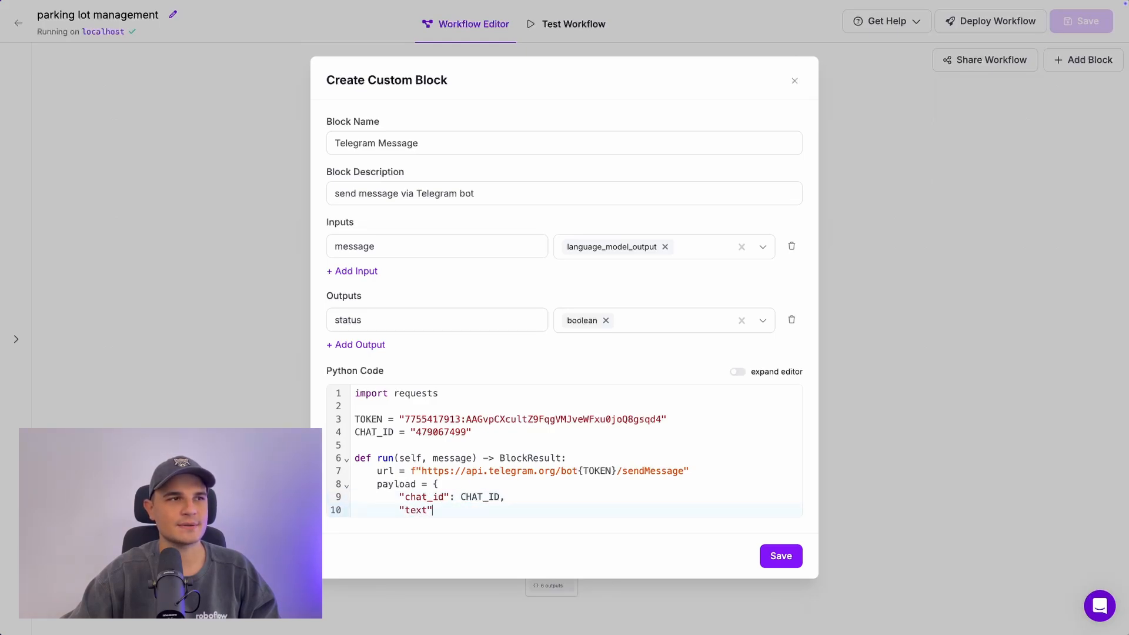
type(": message")
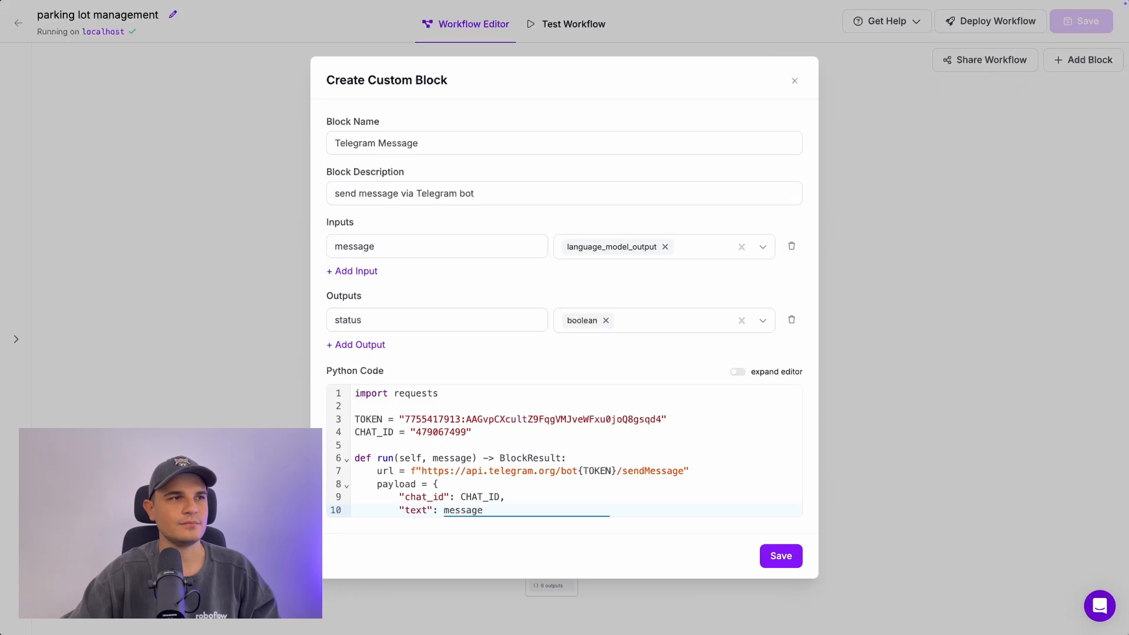
scroll(377, 469, "down", 1)
left_click(383, 505)
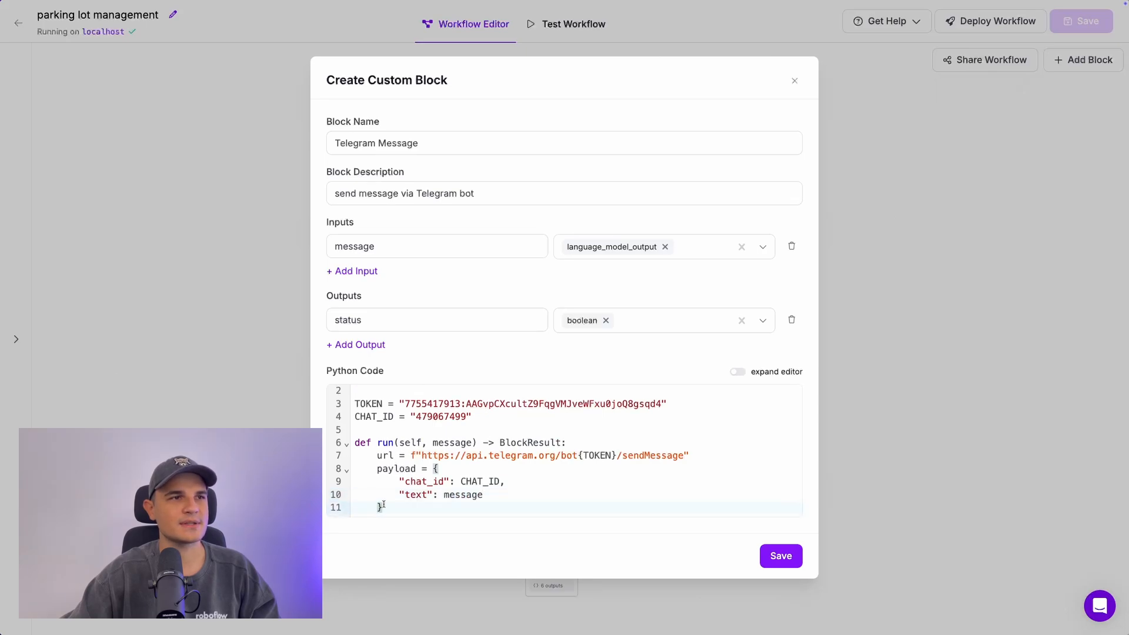
key("Return")
Step: Wrap requests.post(url, json=payload) in try/except returning status True or False, then save the block
type("try:")
key("Return")
type("pass")
key("Return")
type("except:")
key("Return")
type("return")
type(" {\"status")
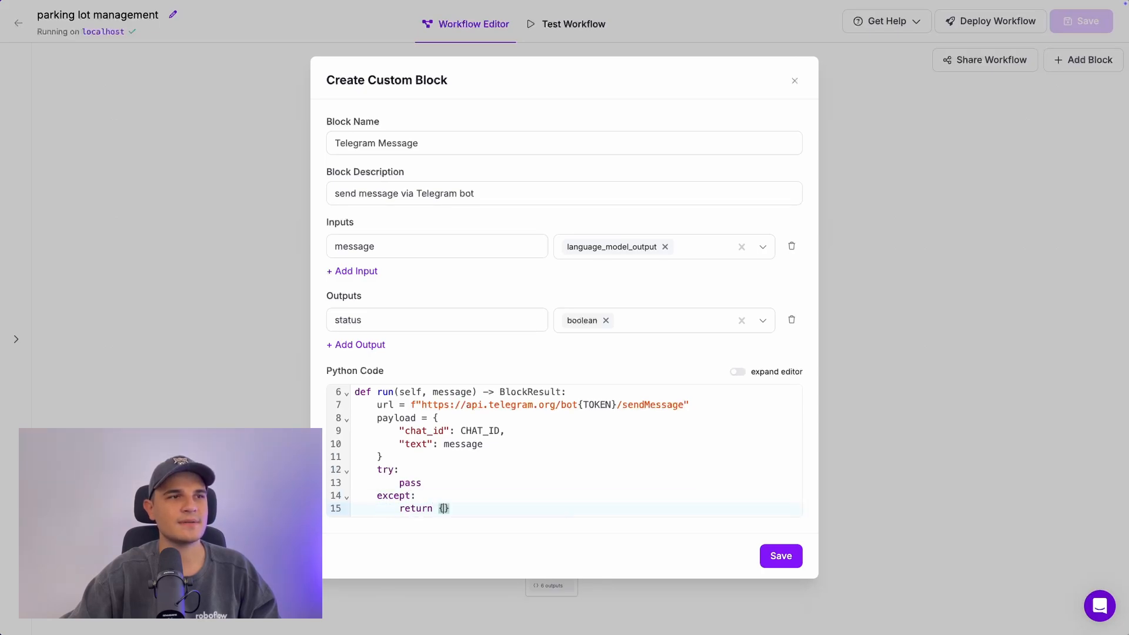
type("\": False")
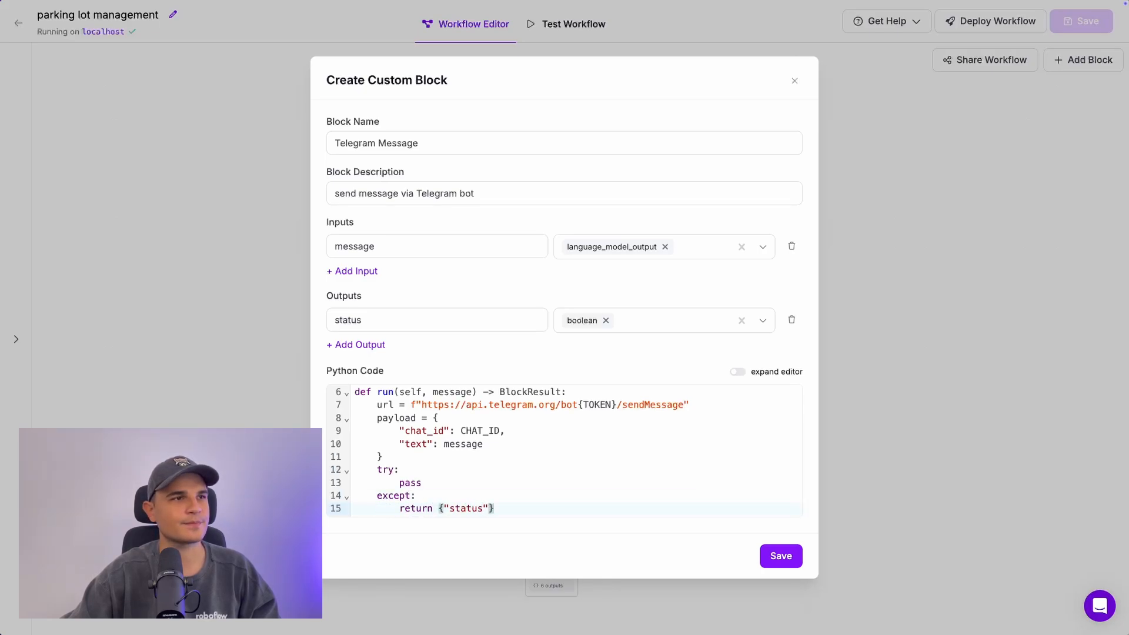
left_click(468, 482)
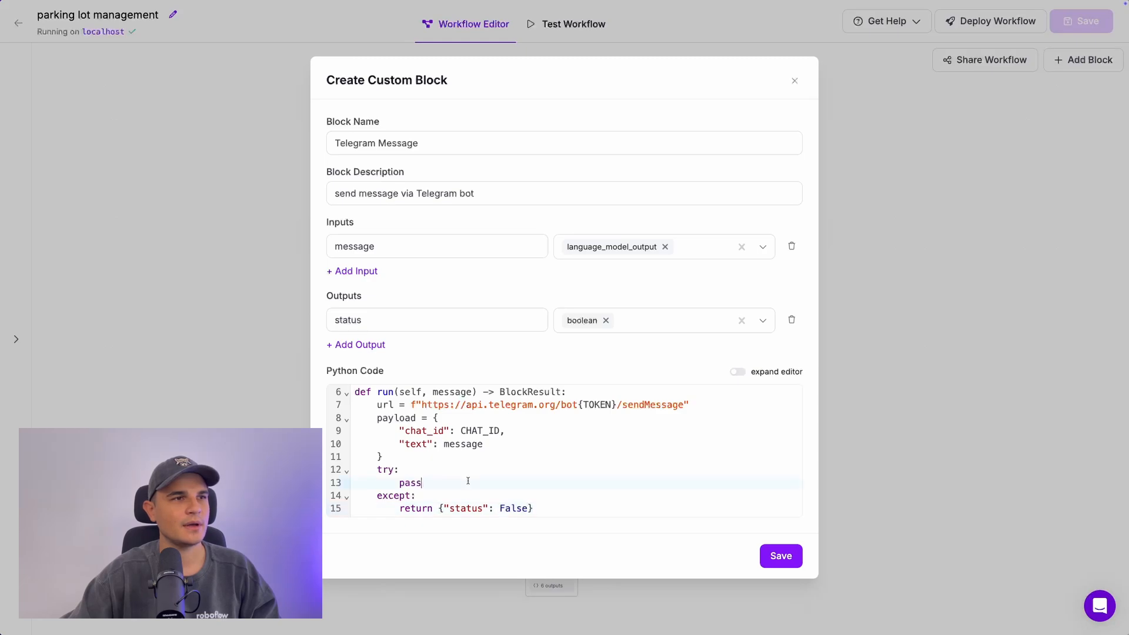
type("response = requests.pos")
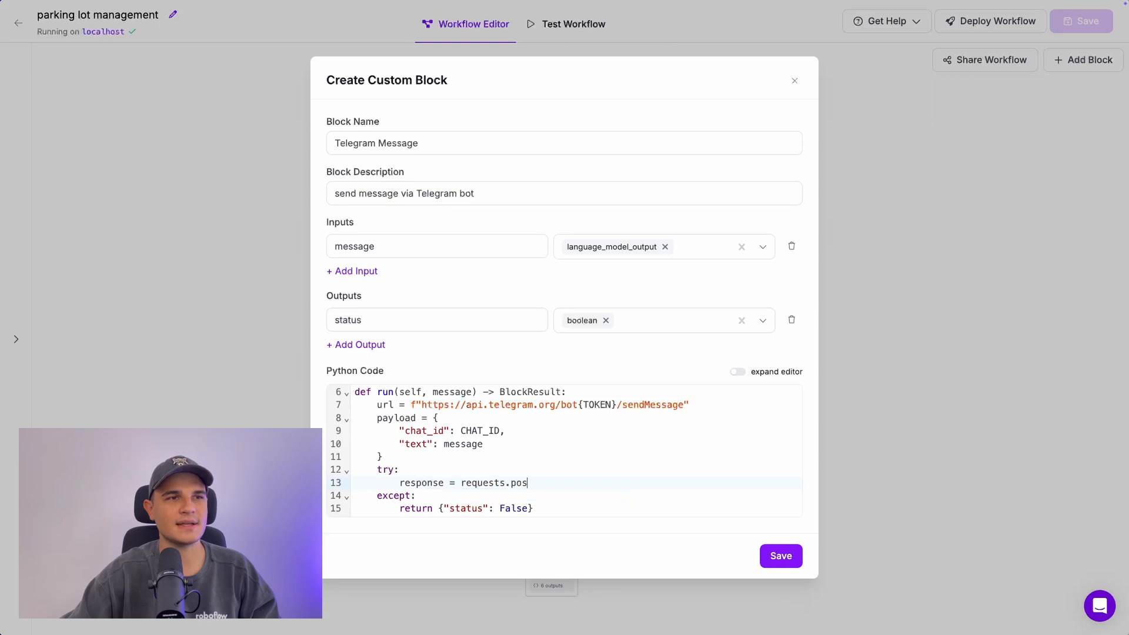
type("t(url, json=payload")
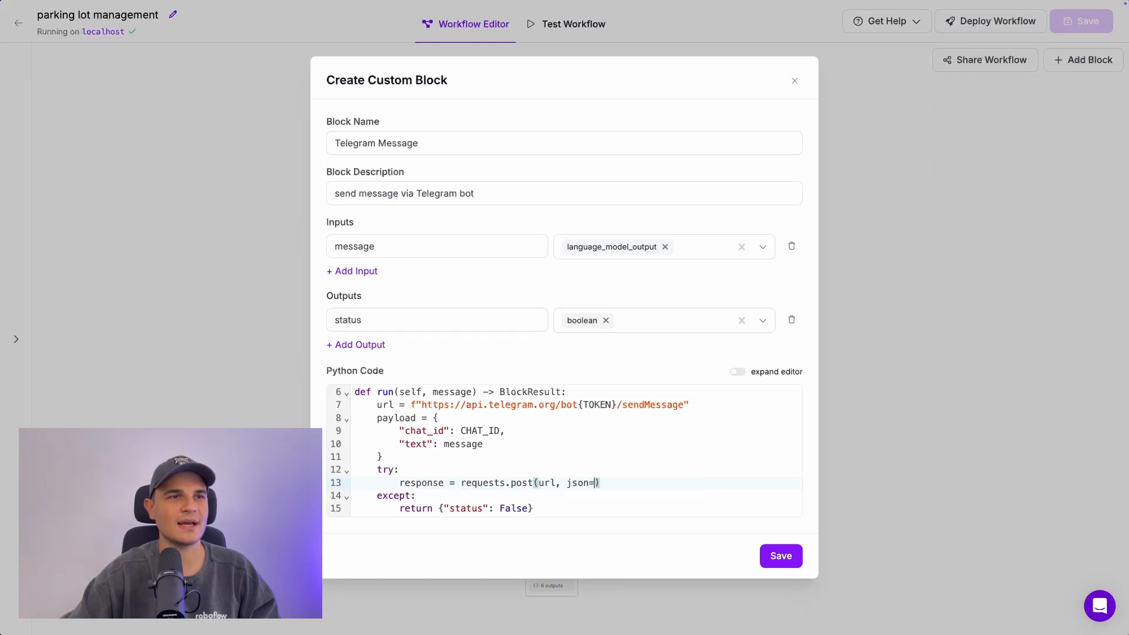
key("Return")
key("Return")
type("ret")
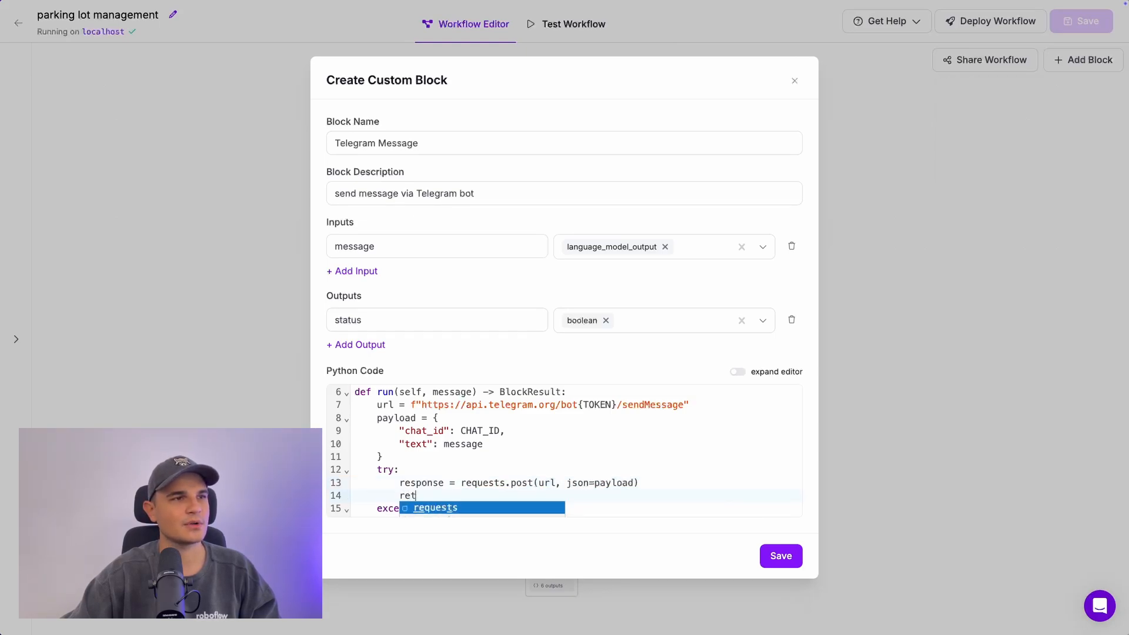
type("urn {\"status\": True")
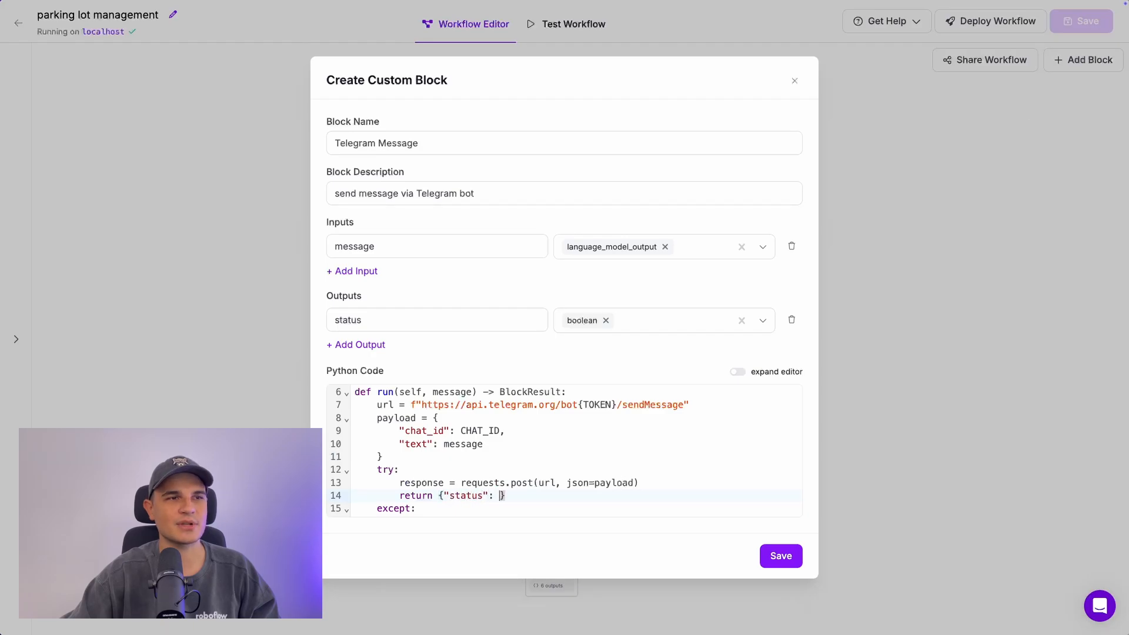
left_click(781, 556)
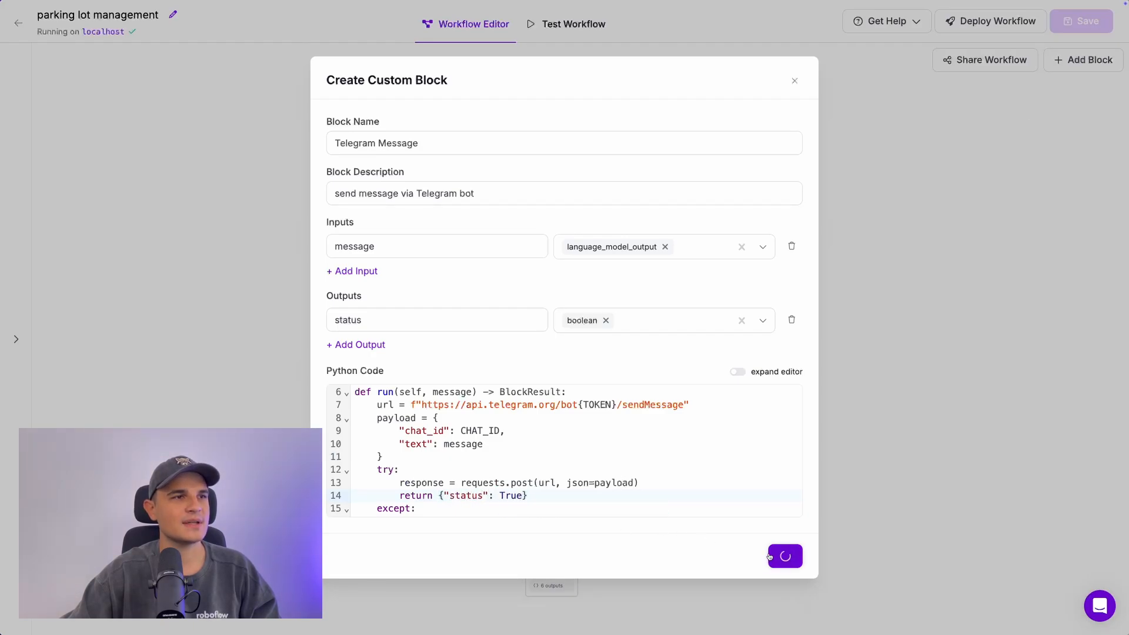
Step: Insert a Telegram Message block after each of the two OpenAI steps
left_click(450, 550)
type("tele")
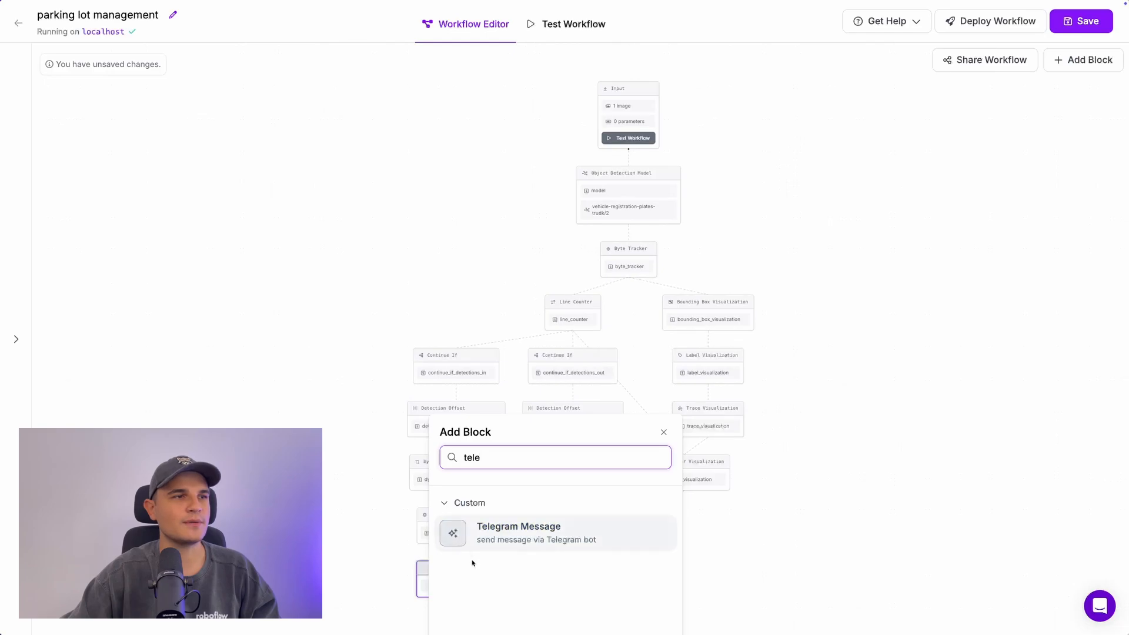
left_click(521, 542)
left_click(573, 543)
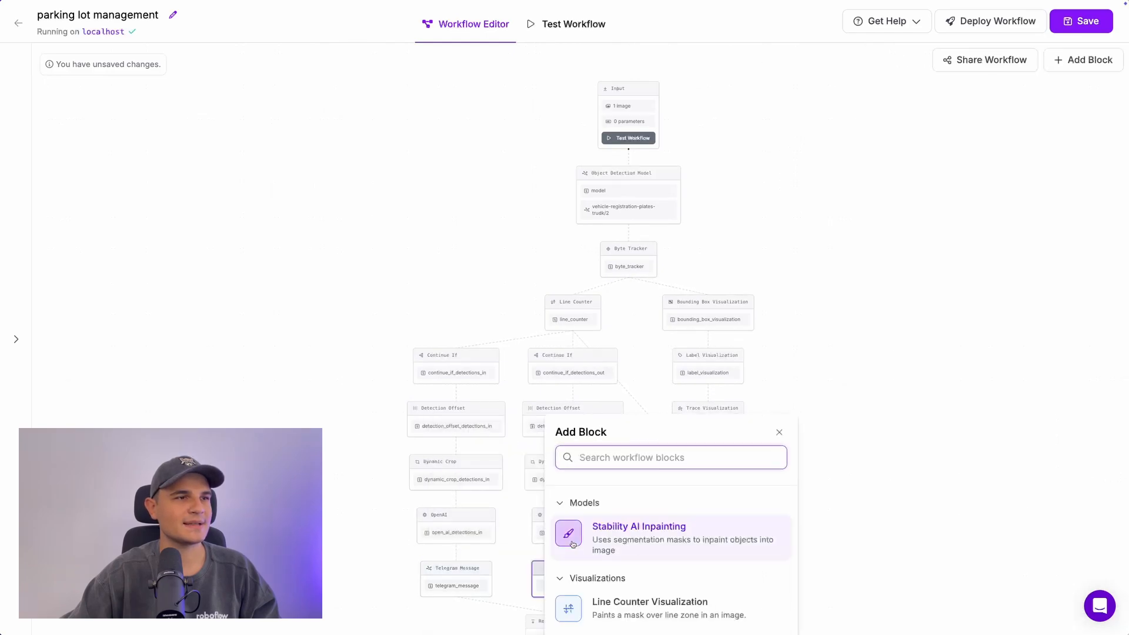
left_click(634, 532)
Step: Remove telegram_message_1 from the response outputs, save the workflow, and search blocks for 'flore'
left_click(553, 622)
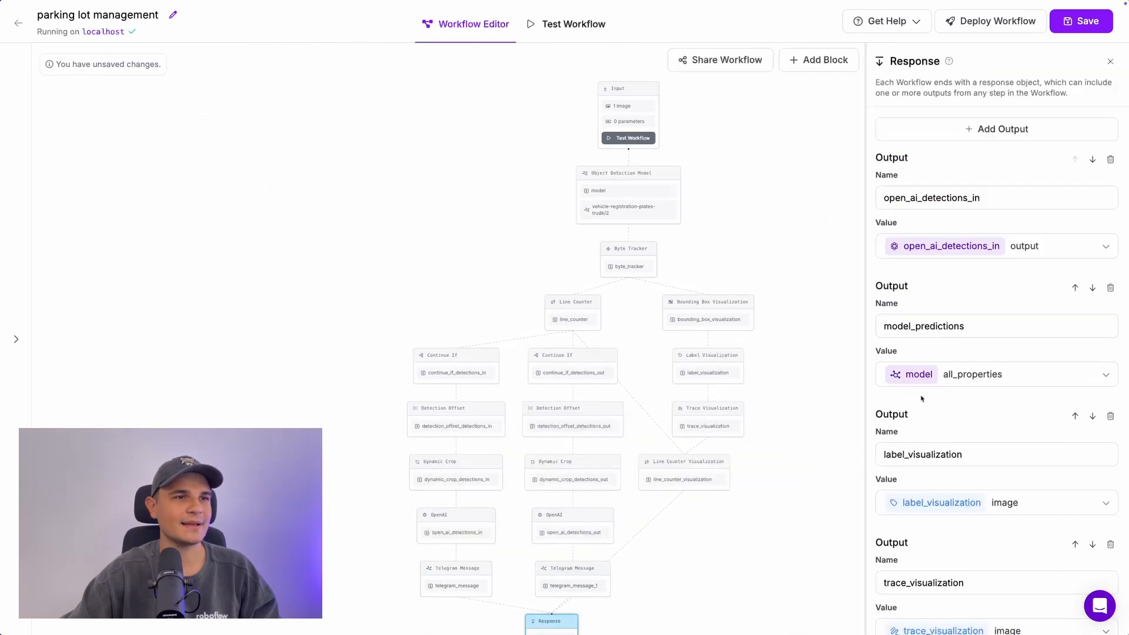
left_click(1110, 526)
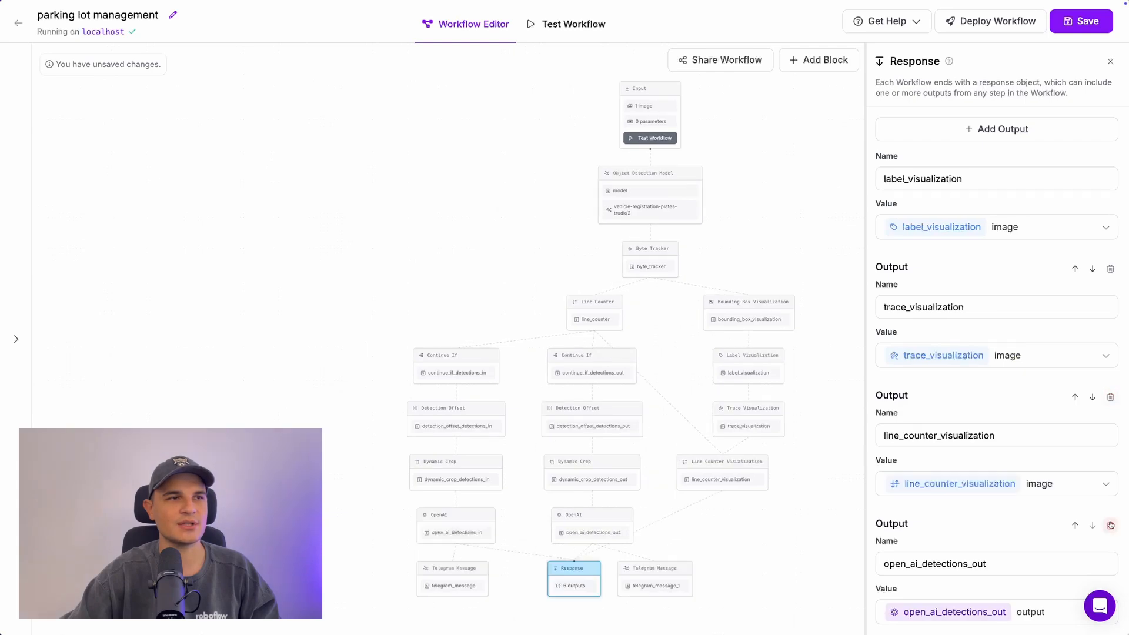
left_click(1080, 22)
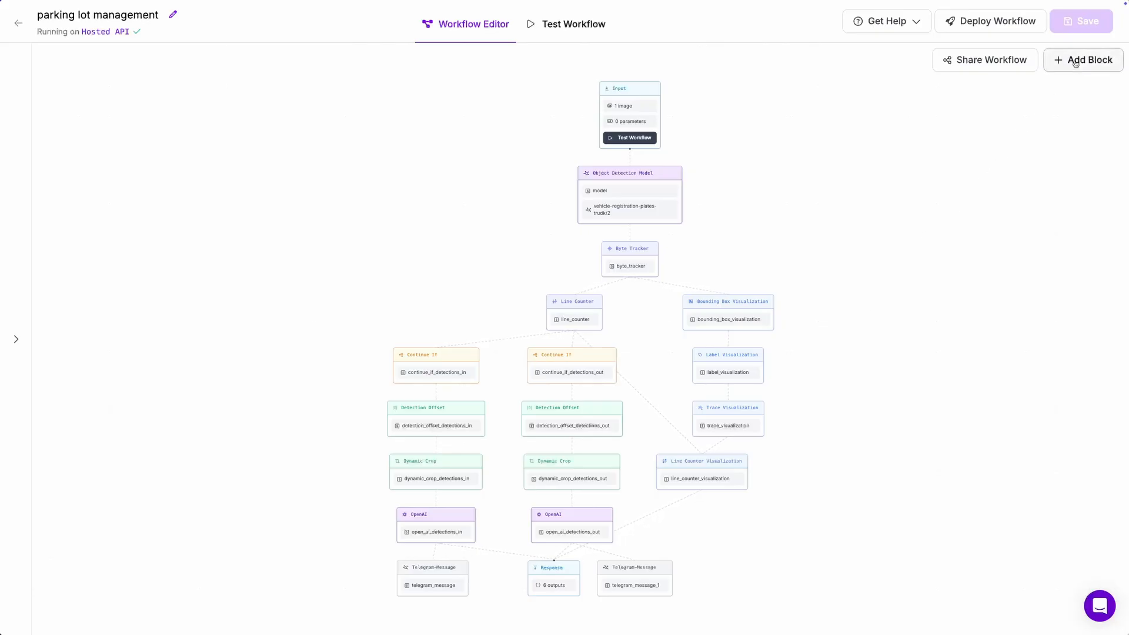
left_click(1074, 60)
type("flore")
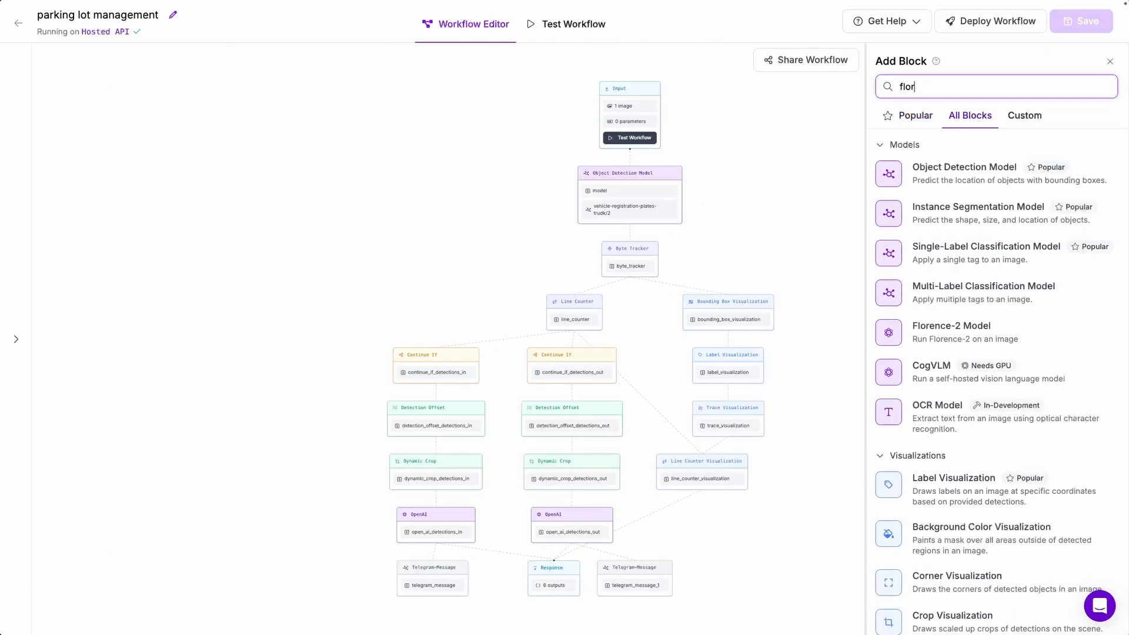